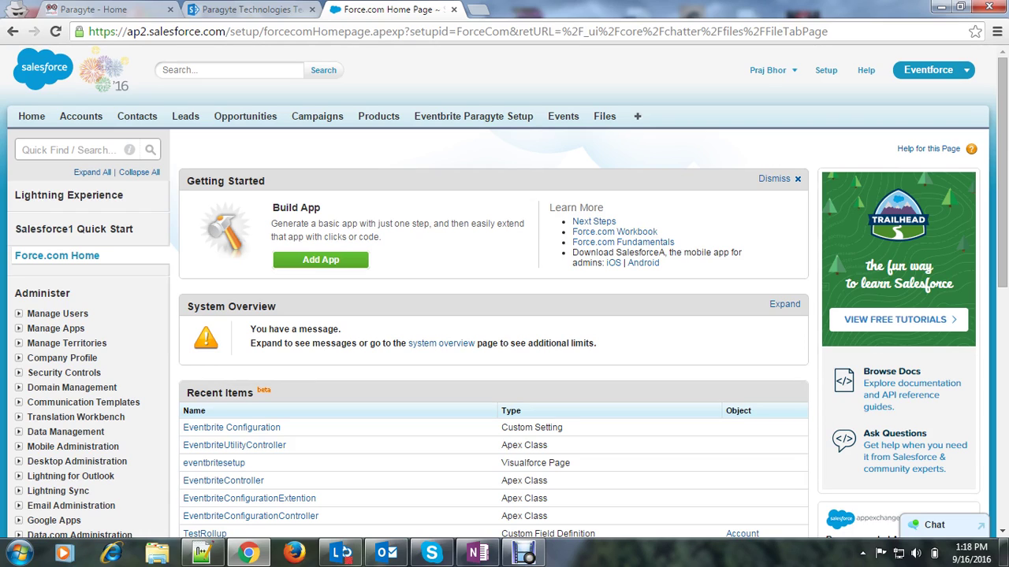
Step: Find the Files Connect settings by searching setup for "files" and open them in a new browser tab
{"action": "left_click", "coordinate": [77, 150]}
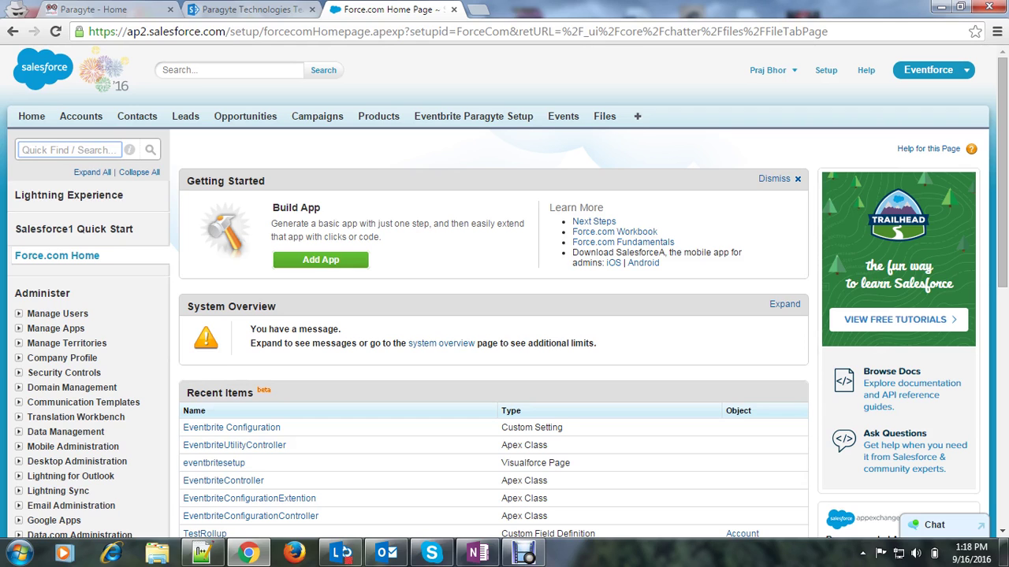
{"action": "type", "text": "files"}
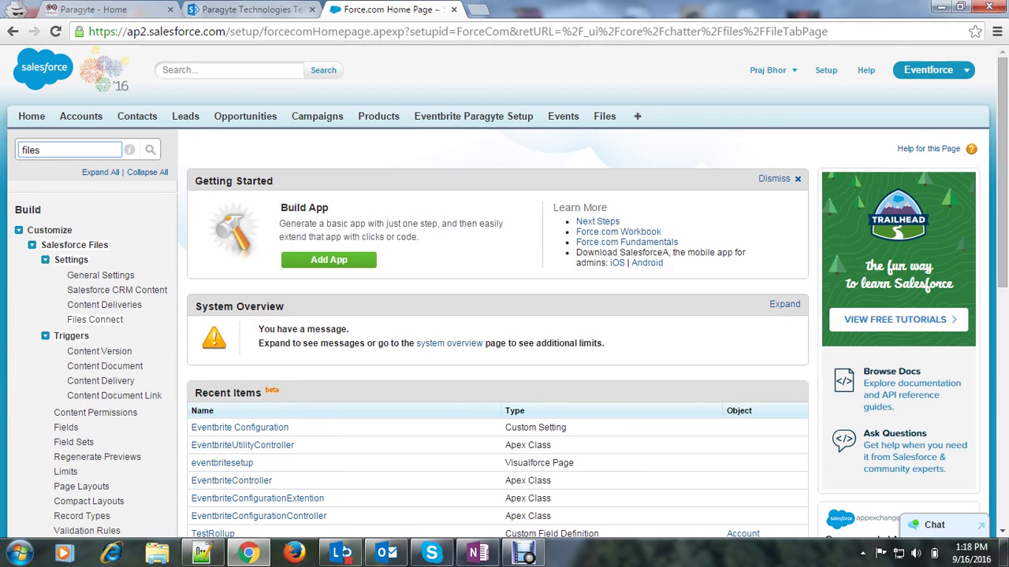
{"action": "middle_click", "coordinate": [94, 320]}
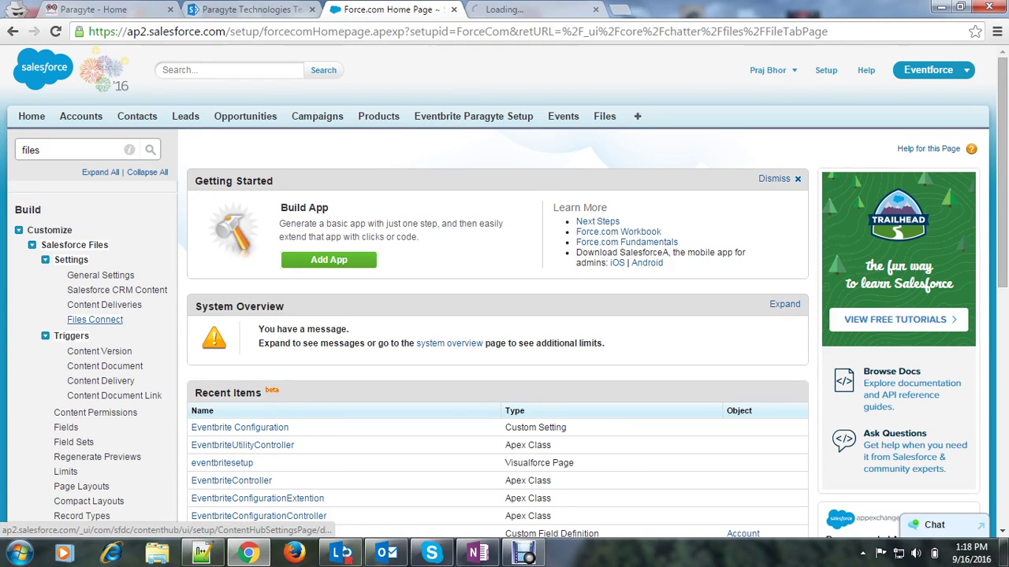
{"action": "key", "text": "ctrl+Tab"}
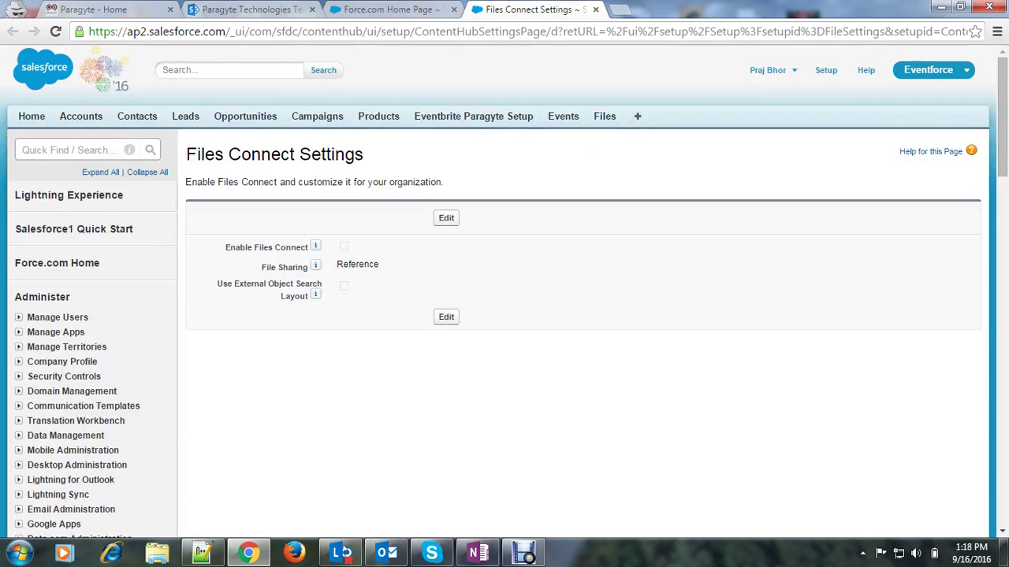
Step: Enable Files Connect with File Sharing set to Reference and save the settings
{"action": "left_click", "coordinate": [446, 218]}
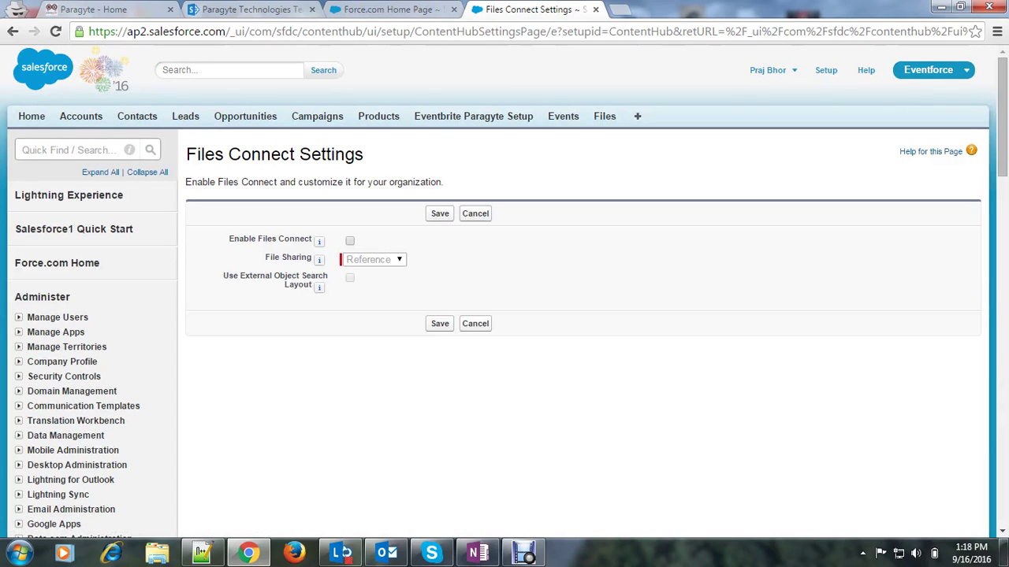
{"action": "left_click", "coordinate": [350, 241]}
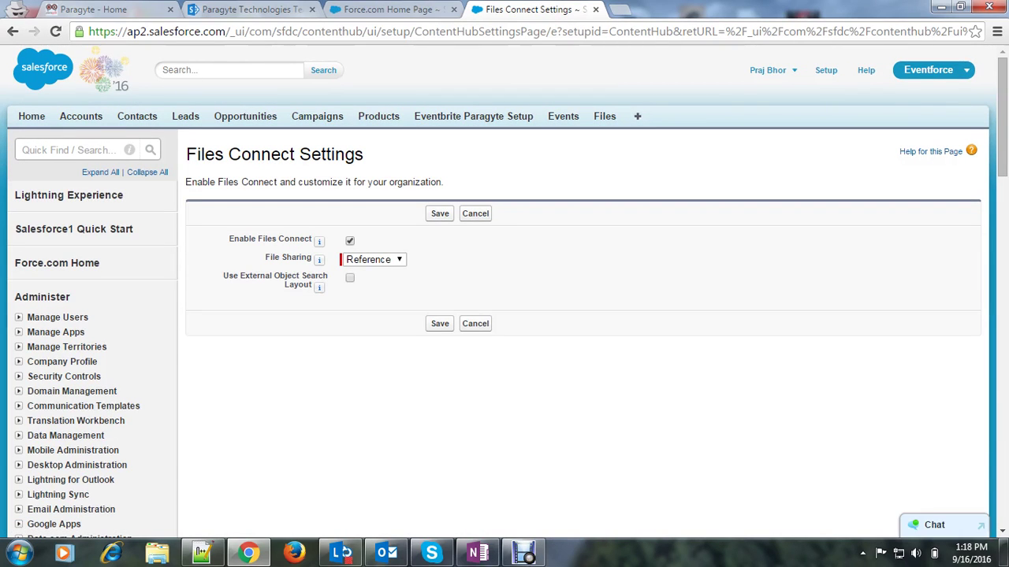
{"action": "double_click", "coordinate": [297, 258]}
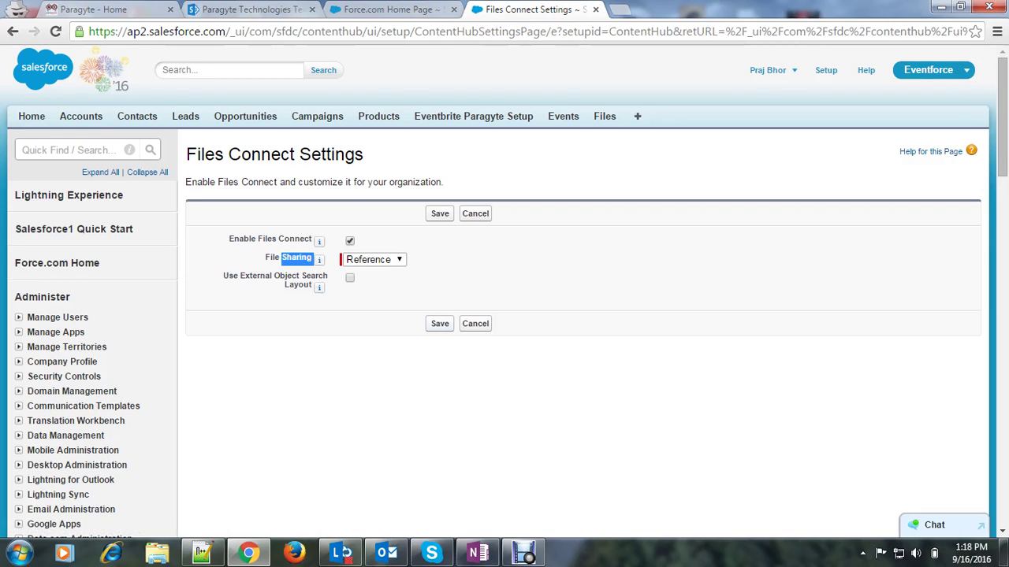
{"action": "left_click", "coordinate": [377, 260]}
{"action": "left_click", "coordinate": [370, 286]}
{"action": "left_click", "coordinate": [440, 323]}
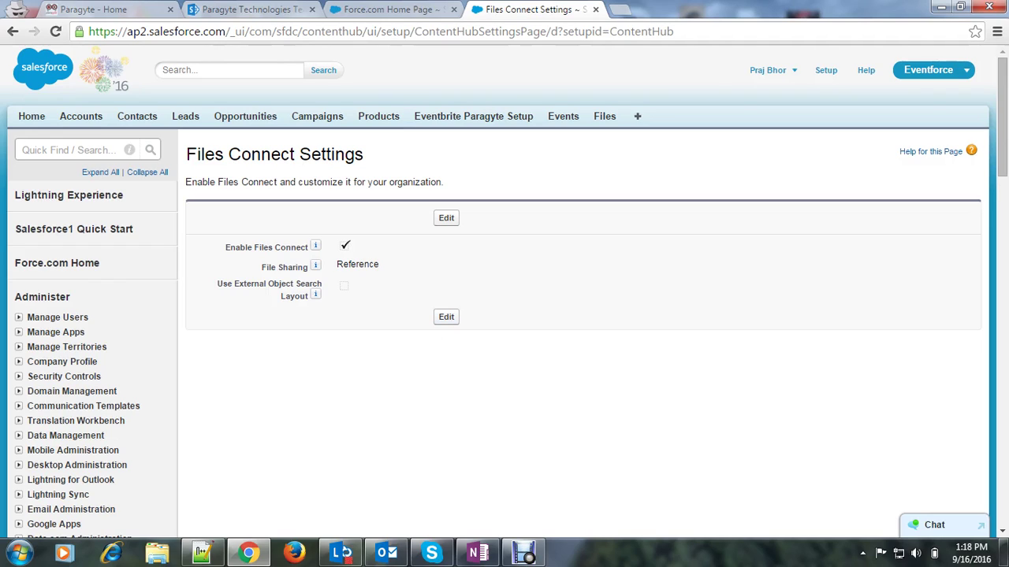
Step: Search setup for "permi" and open the Permission Sets page
{"action": "left_click", "coordinate": [69, 149]}
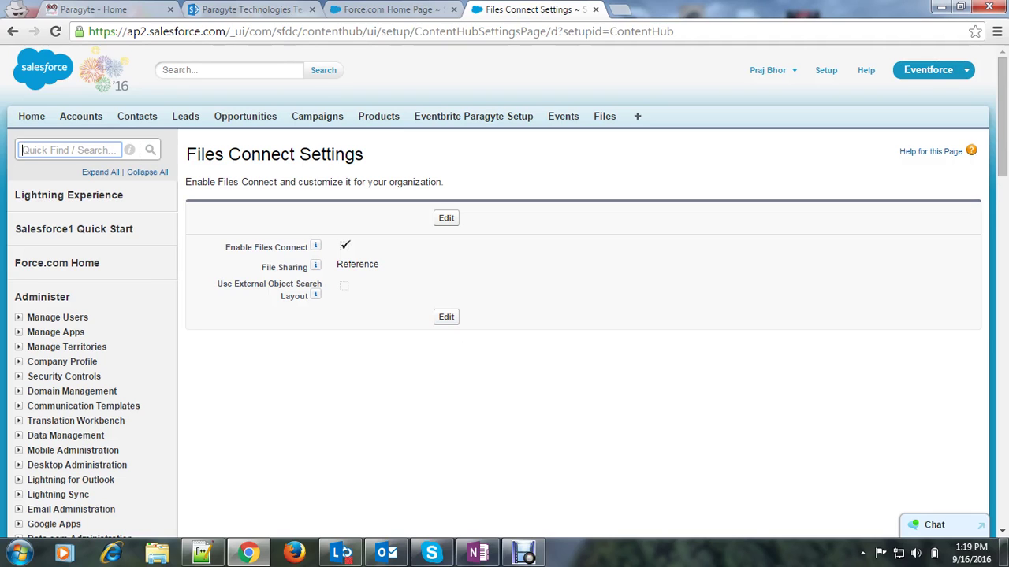
{"action": "type", "text": "permi"}
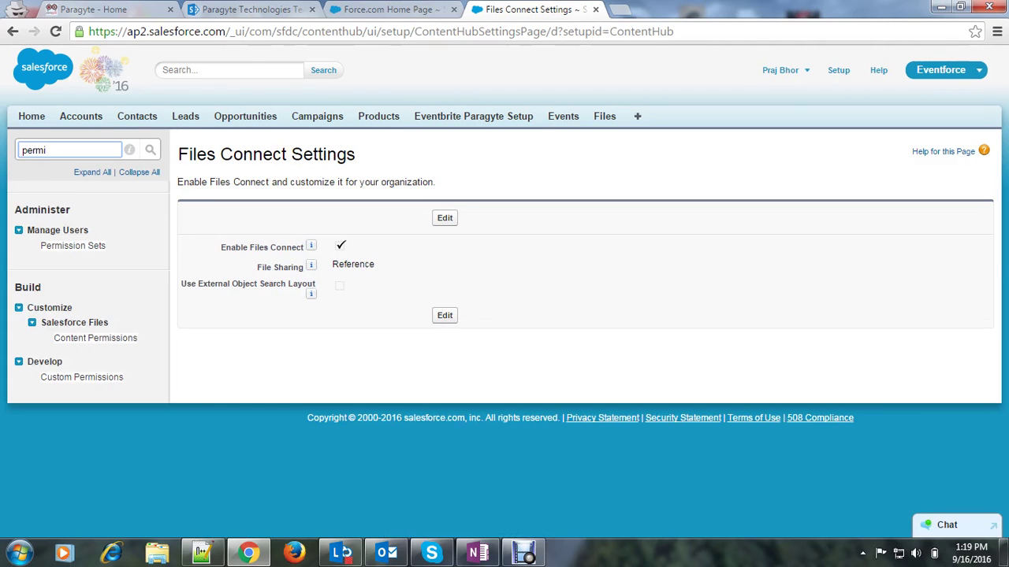
{"action": "left_click", "coordinate": [72, 245]}
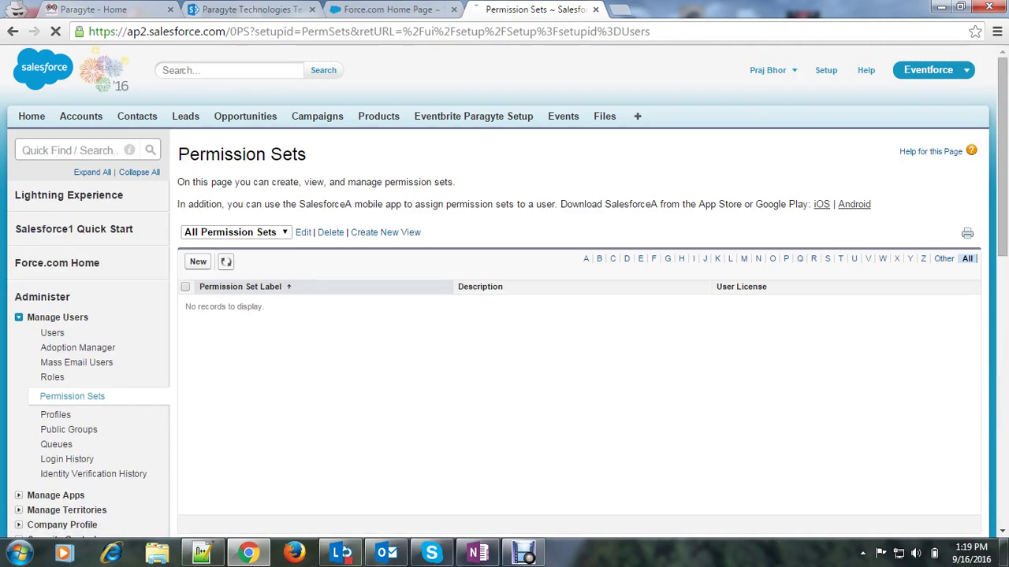
Step: Create and save a permission set with label and API name forSharepointOnline and the user license set to --None--
{"action": "left_click", "coordinate": [198, 261]}
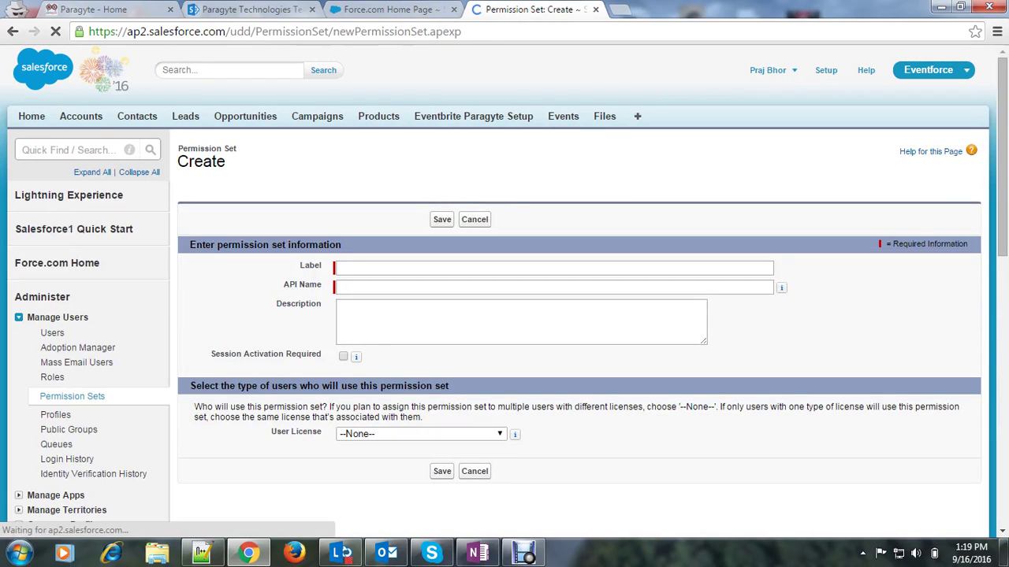
{"action": "type", "text": "for"}
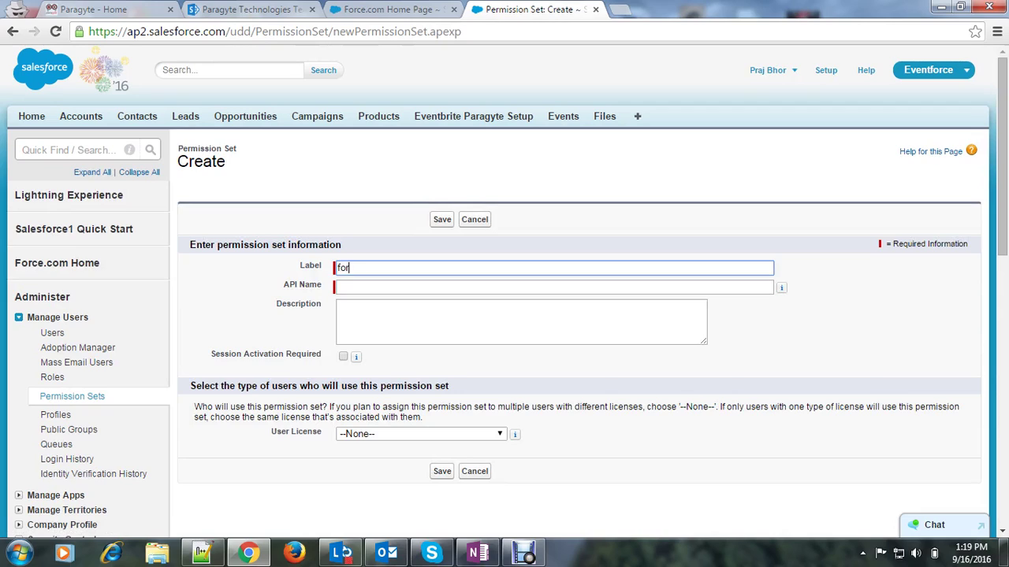
{"action": "type", "text": "SharepointOnline"}
{"action": "key", "text": "Tab"}
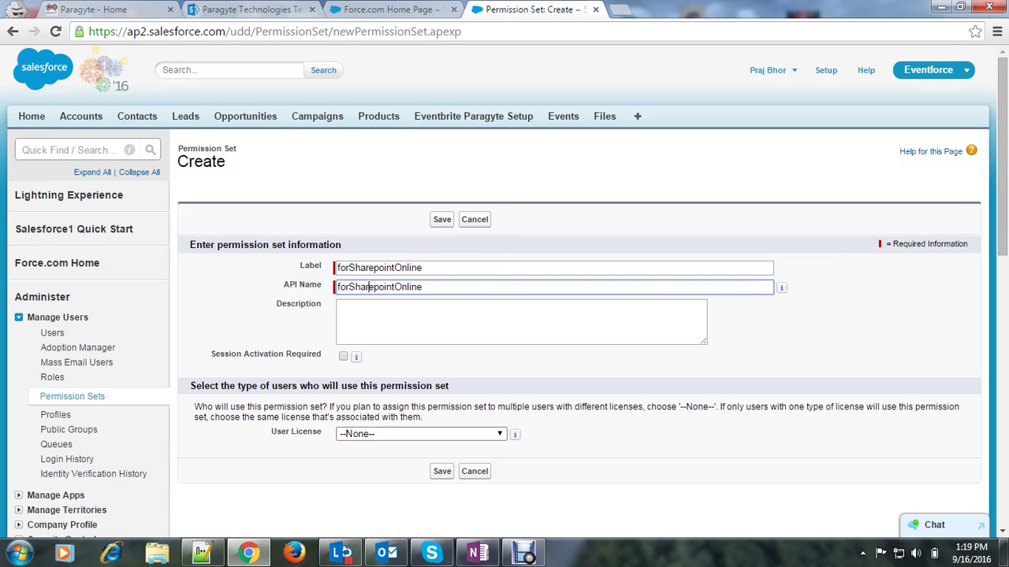
{"action": "left_click", "coordinate": [420, 433]}
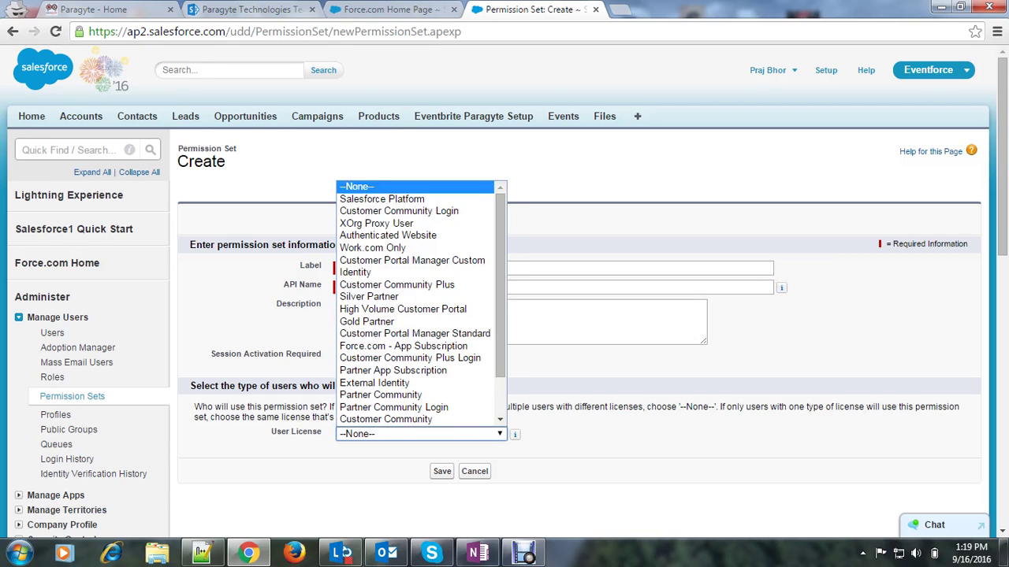
{"action": "left_click", "coordinate": [420, 433]}
{"action": "left_click", "coordinate": [442, 471]}
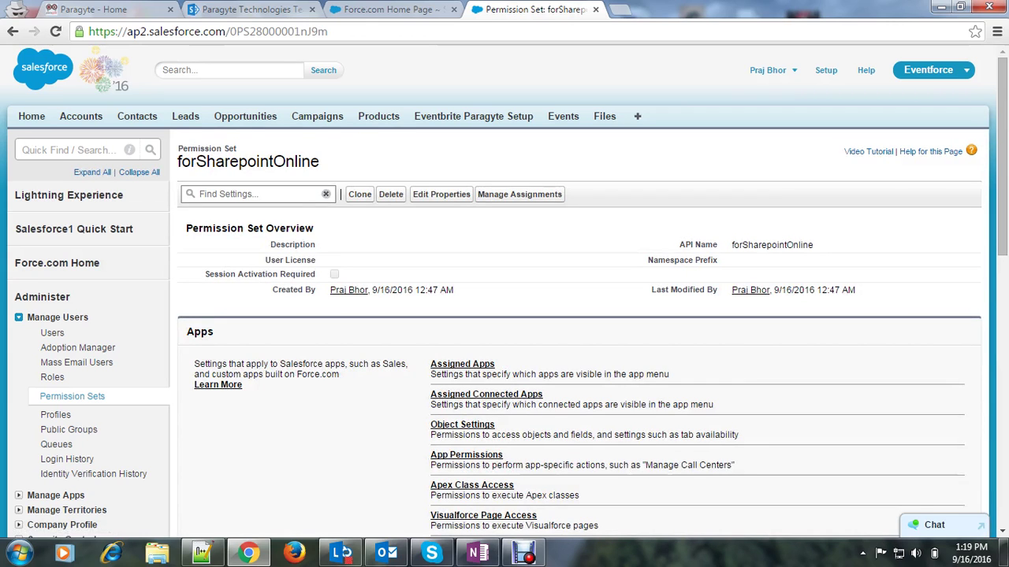
Step: Open the System Permissions of the forSharepointOnline permission set and locate the Files Connect Cloud permission
{"action": "scroll", "coordinate": [505, 315], "scroll_direction": "down", "scroll_amount": 2}
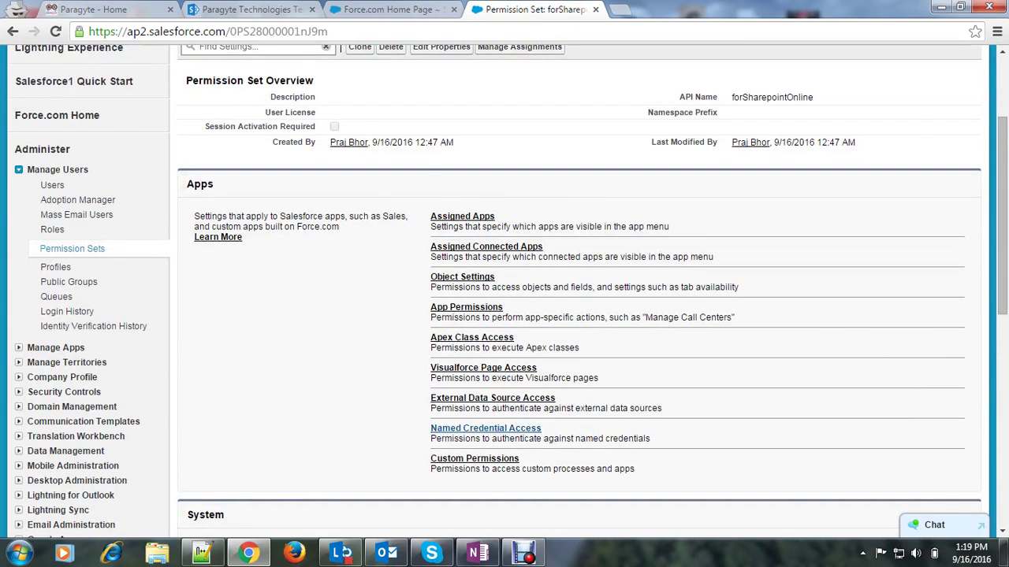
{"action": "scroll", "coordinate": [486, 429], "scroll_direction": "down", "scroll_amount": 2}
{"action": "left_click", "coordinate": [473, 399]}
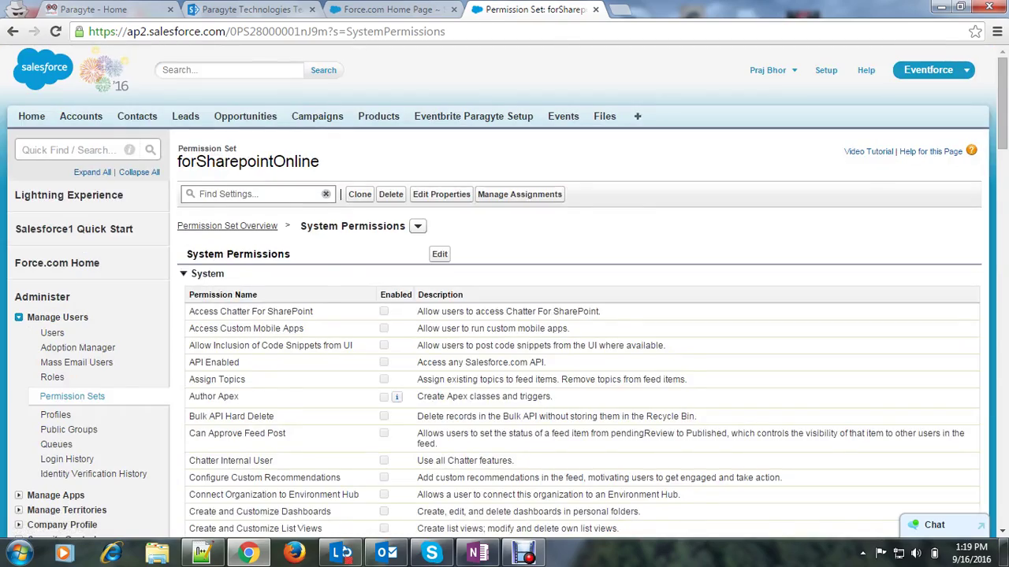
{"action": "scroll", "coordinate": [583, 315], "scroll_direction": "down", "scroll_amount": 7}
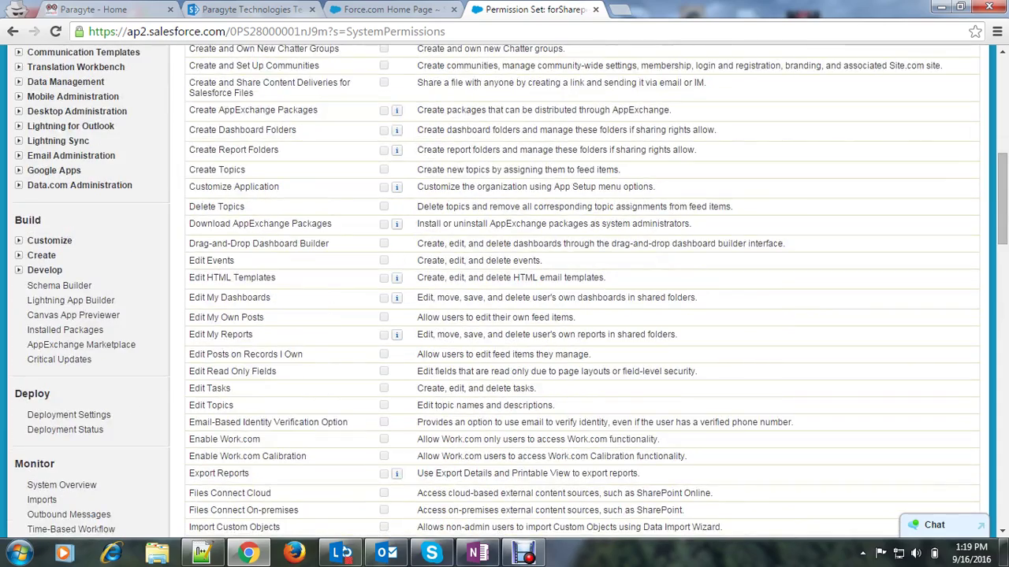
{"action": "scroll", "coordinate": [583, 292], "scroll_direction": "down", "scroll_amount": 1}
{"action": "left_click_drag", "start_coordinate": [190, 419], "coordinate": [271, 420]}
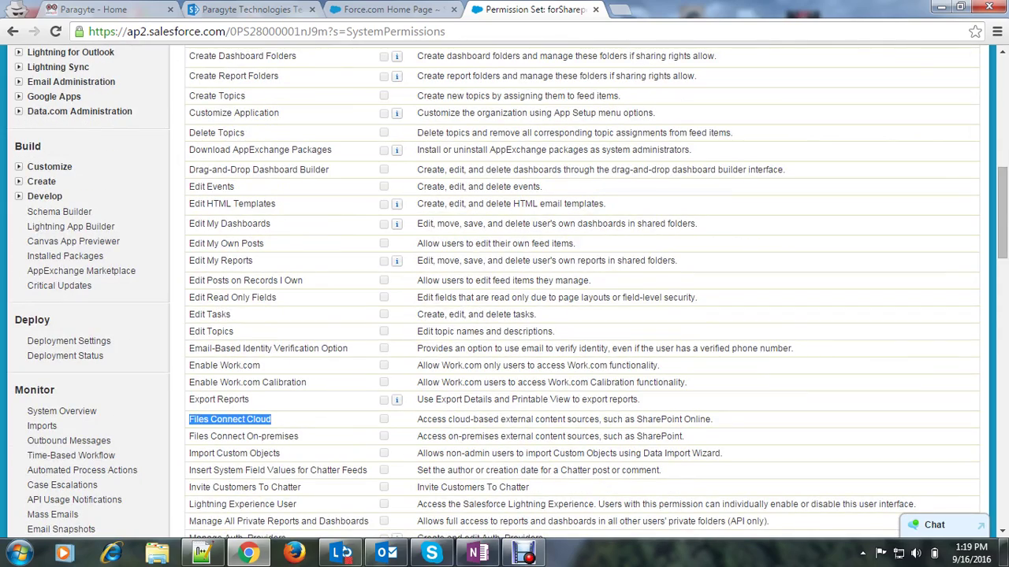
Step: Enable the Files Connect Cloud permission in the permission set and save the change
{"action": "scroll", "coordinate": [583, 292], "scroll_direction": "up", "scroll_amount": 7}
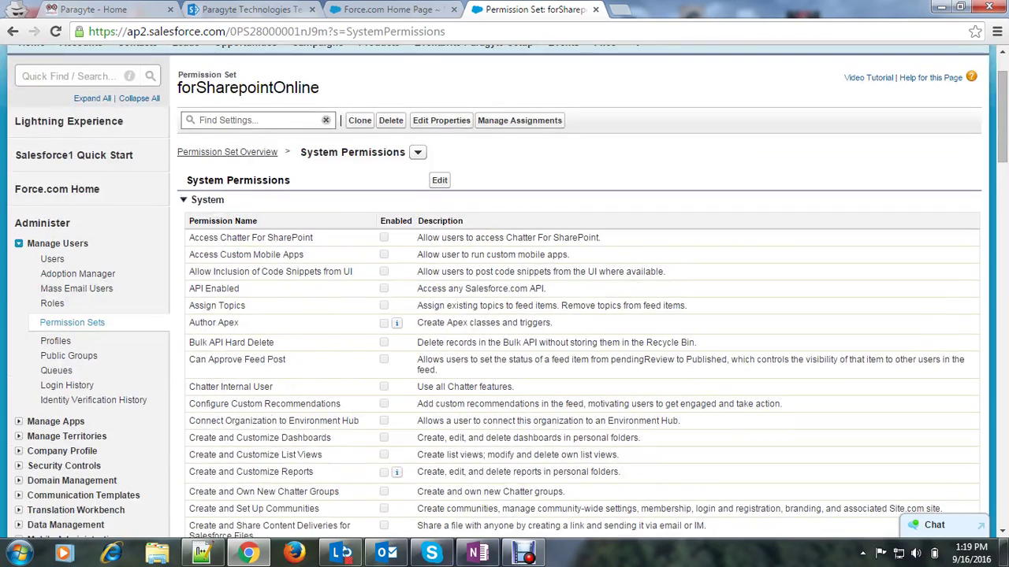
{"action": "left_click", "coordinate": [439, 180]}
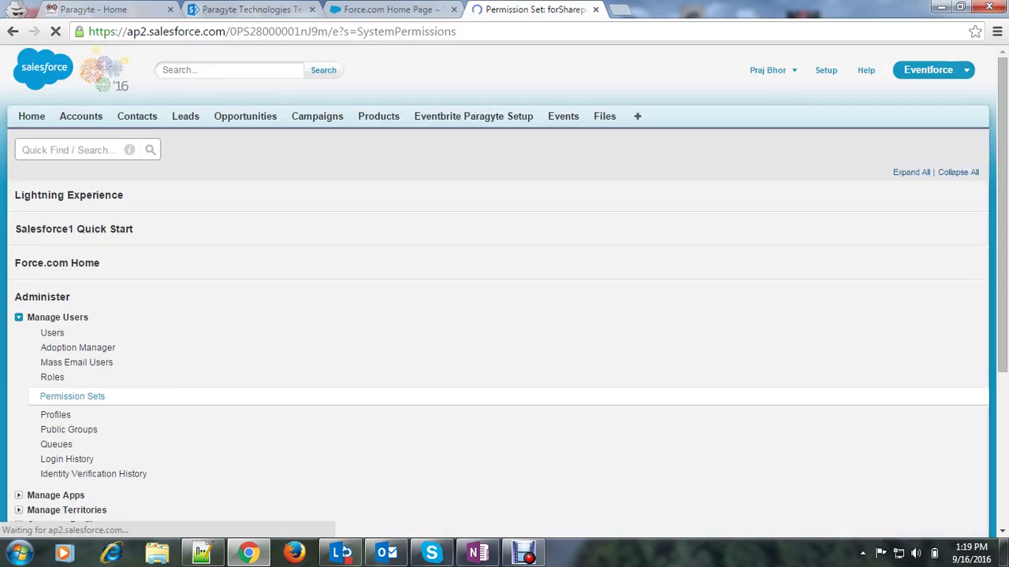
{"action": "scroll", "coordinate": [584, 315], "scroll_direction": "down", "scroll_amount": 5}
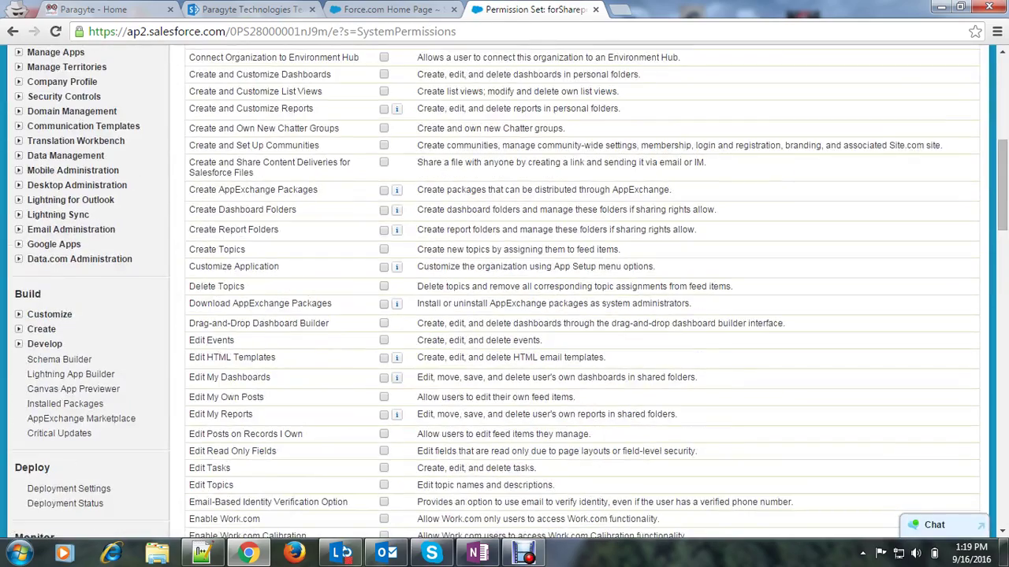
{"action": "scroll", "coordinate": [583, 292], "scroll_direction": "down", "scroll_amount": 1}
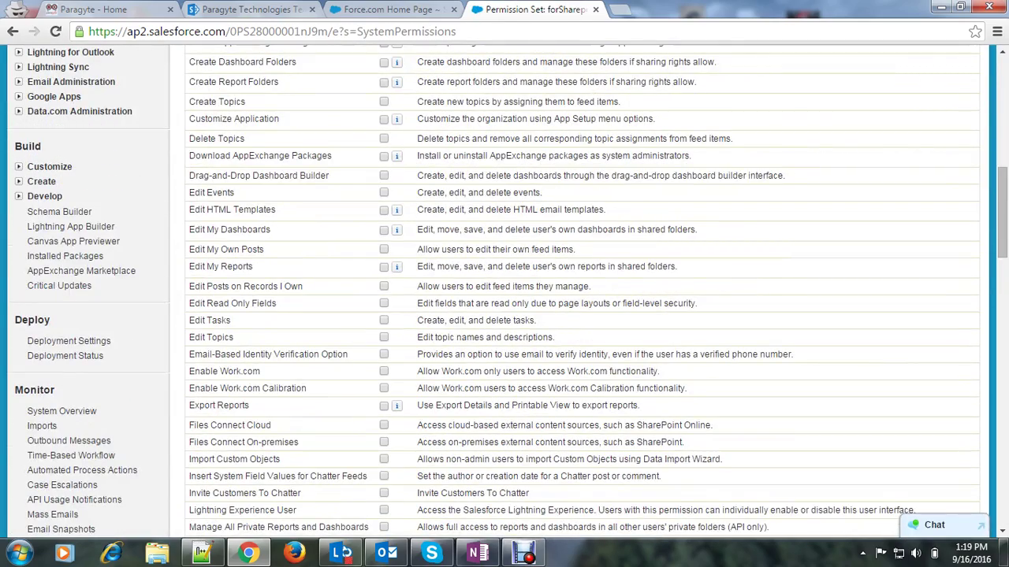
{"action": "left_click", "coordinate": [384, 426]}
{"action": "scroll", "coordinate": [384, 426], "scroll_direction": "up", "scroll_amount": 7}
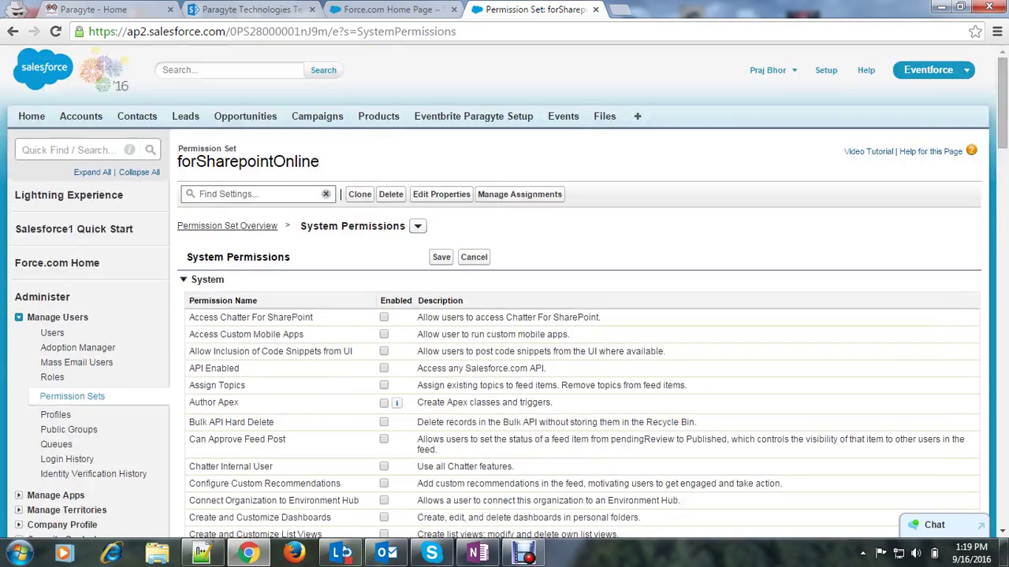
{"action": "left_click", "coordinate": [441, 257]}
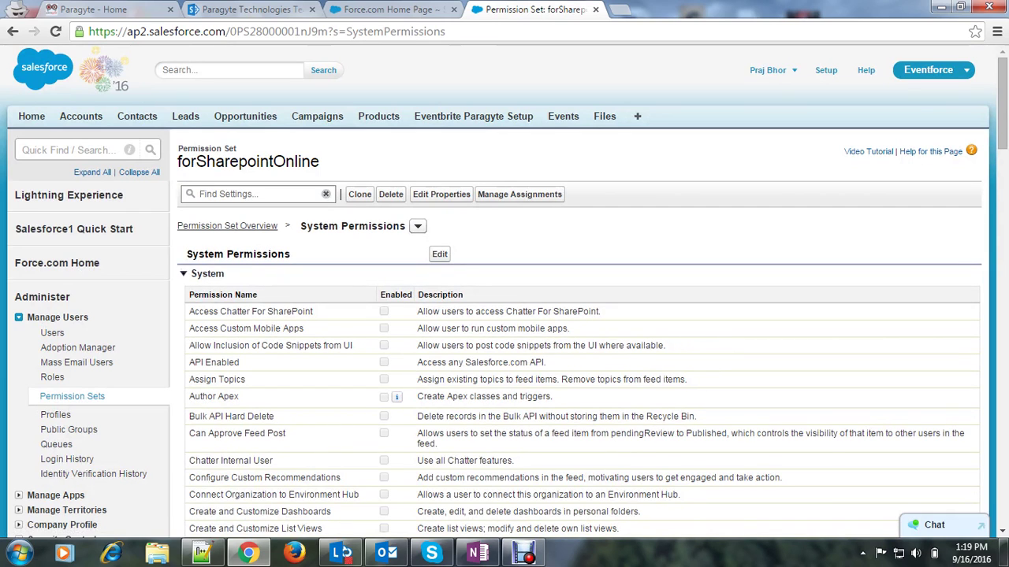
Step: Assign the forSharepointOnline permission set to the currently logged-in System Administrator user and finish the assignment
{"action": "left_click", "coordinate": [519, 194]}
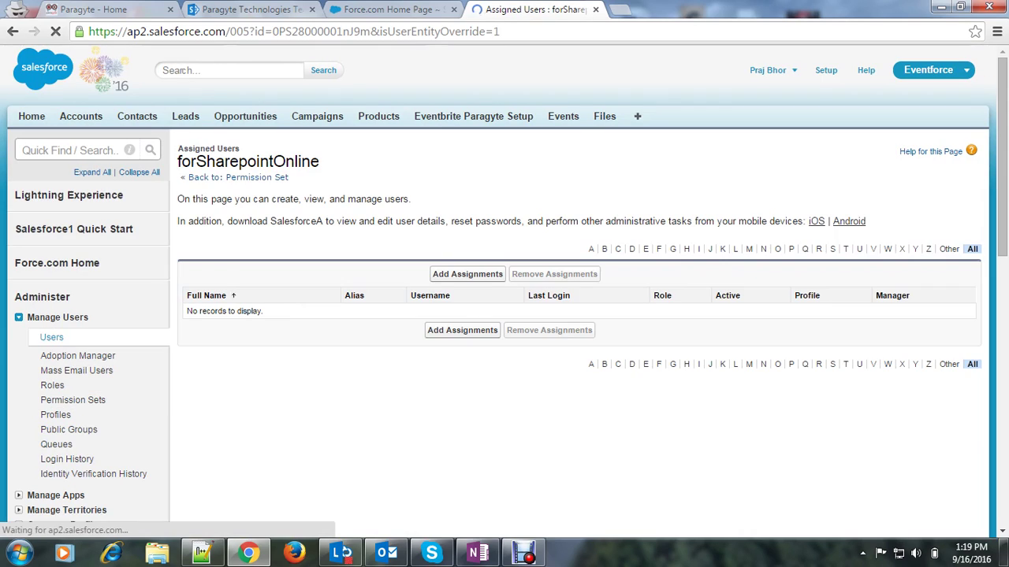
{"action": "left_click", "coordinate": [467, 273]}
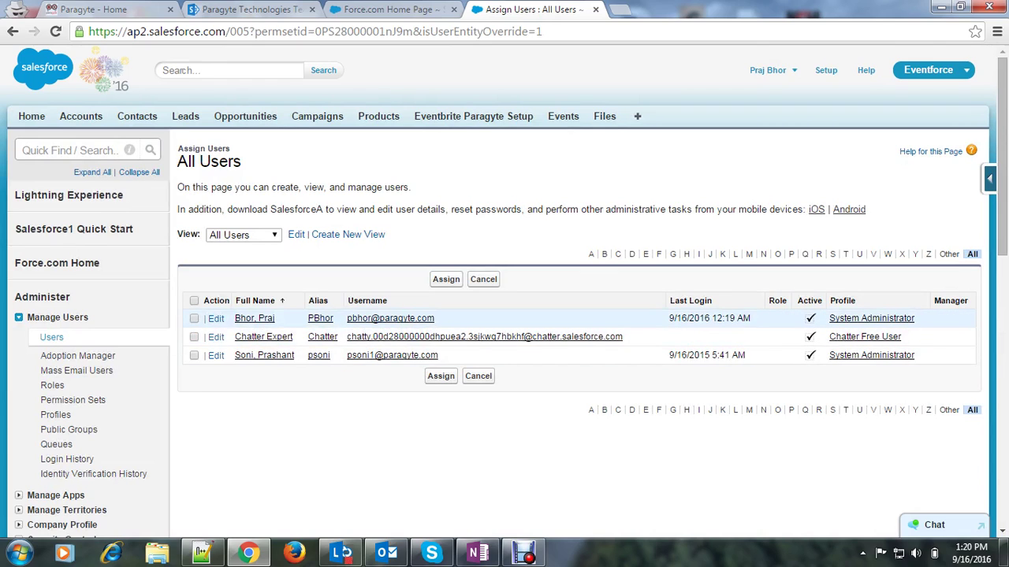
{"action": "left_click", "coordinate": [445, 279]}
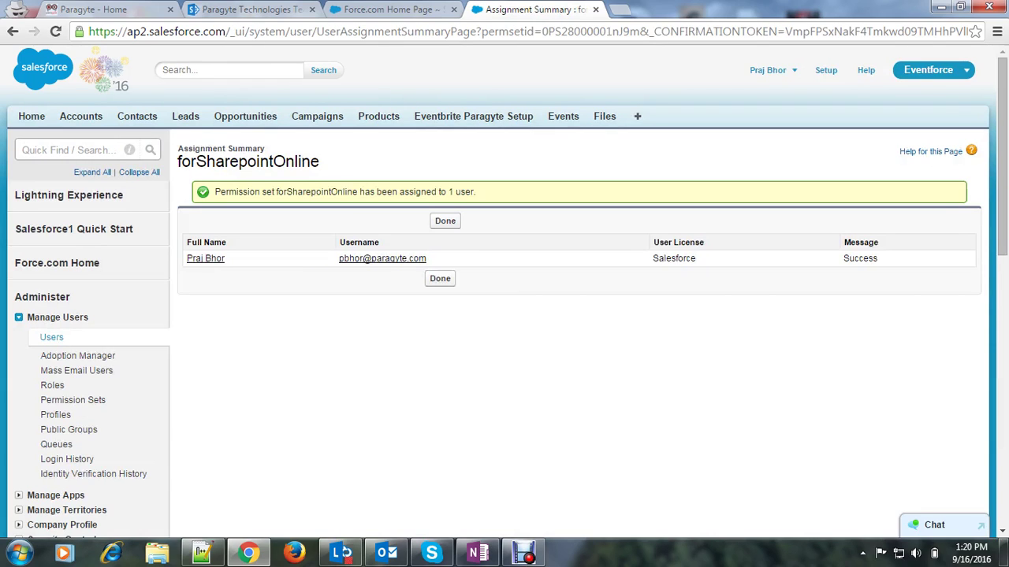
{"action": "left_click", "coordinate": [440, 278]}
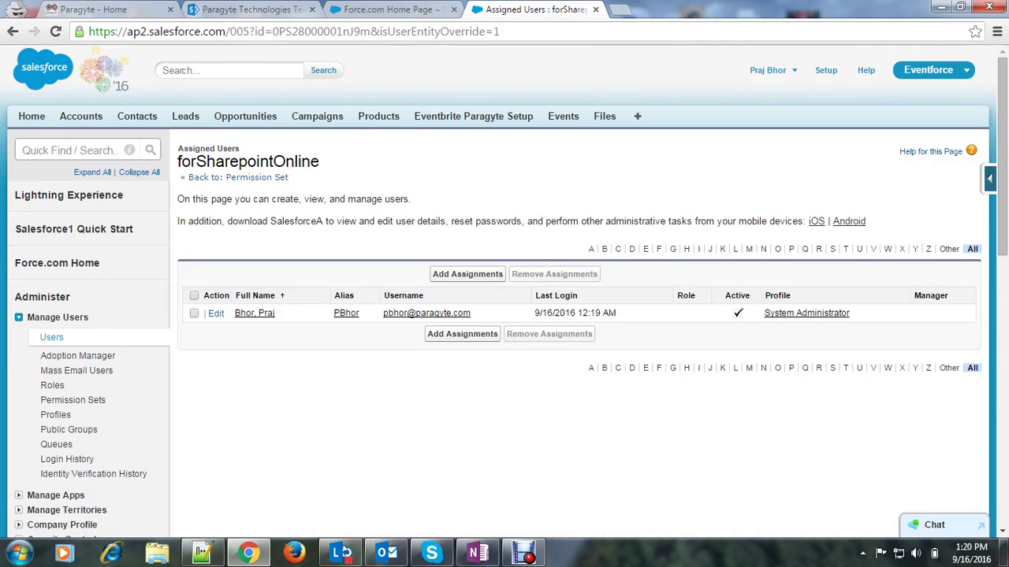
Step: Start a new authentication provider in Salesforce Setup with the provider type Microsoft Access Control Service
{"action": "left_click", "coordinate": [70, 151]}
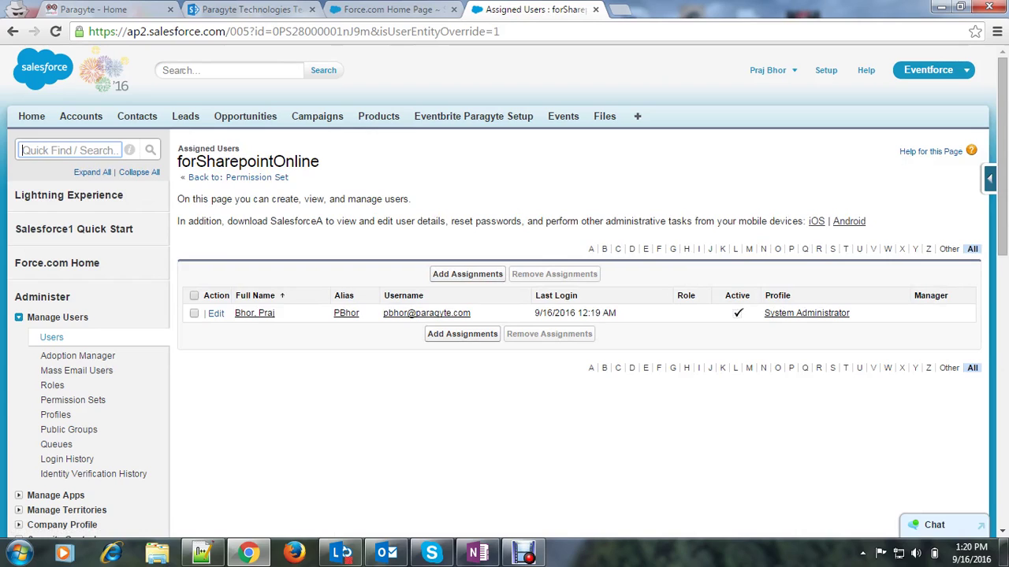
{"action": "type", "text": "auth"}
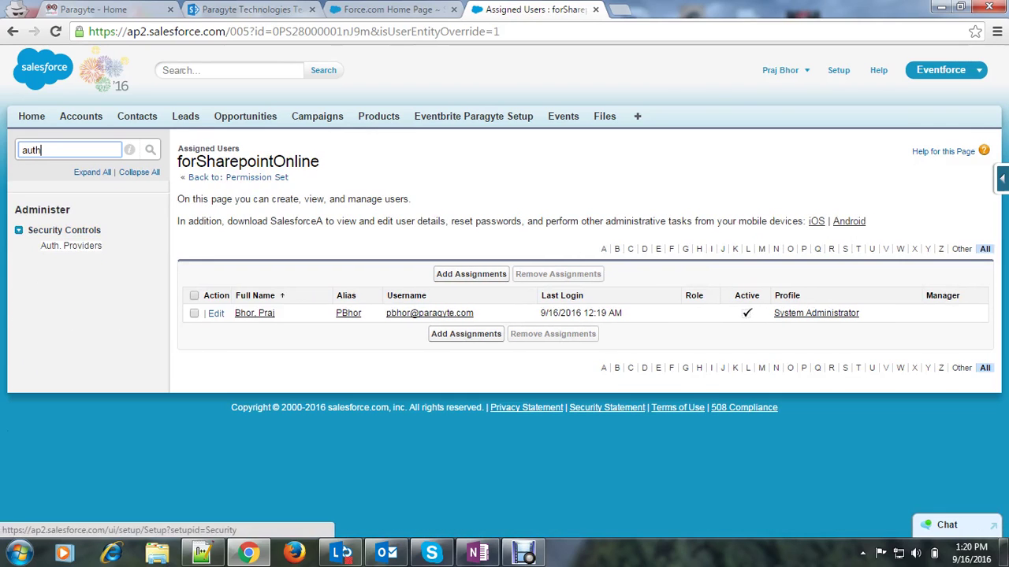
{"action": "left_click", "coordinate": [71, 245]}
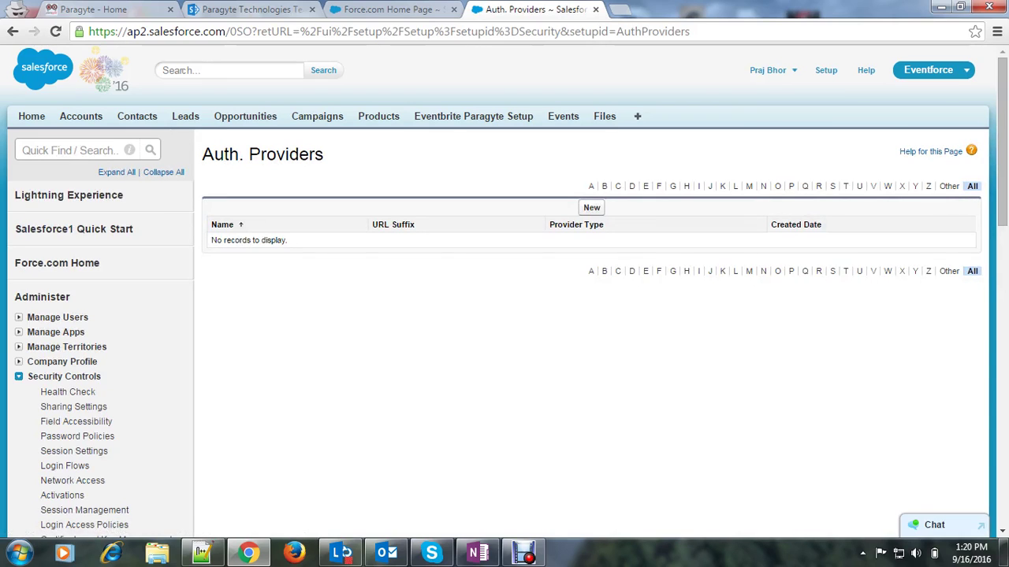
{"action": "left_click", "coordinate": [591, 207]}
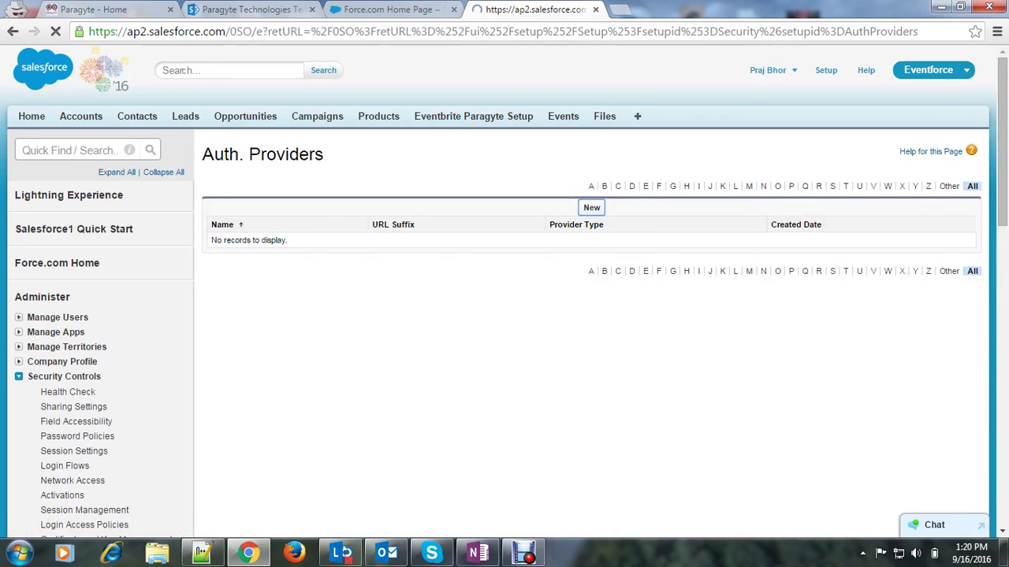
{"action": "left_click", "coordinate": [435, 220]}
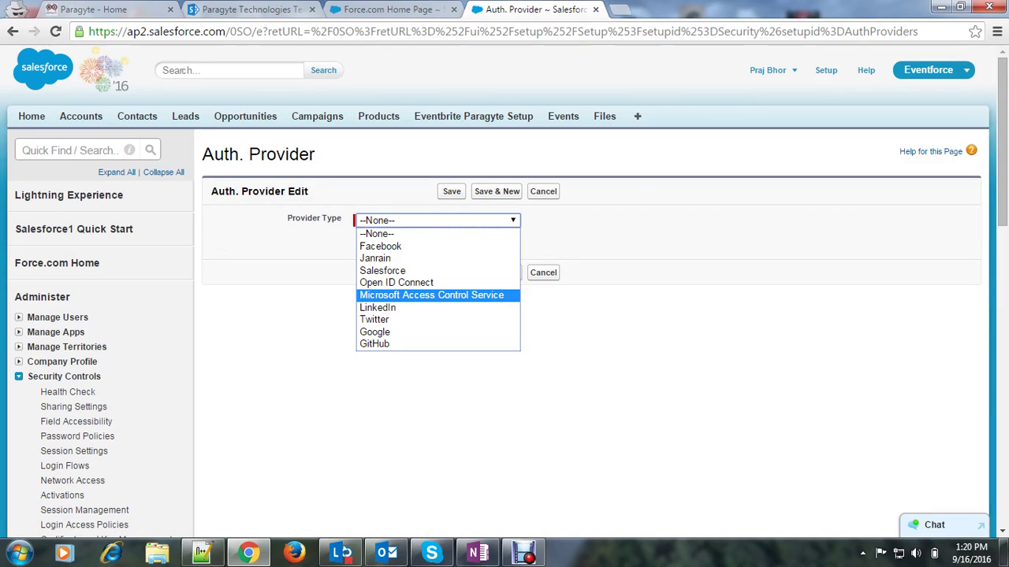
{"action": "key", "text": "Return"}
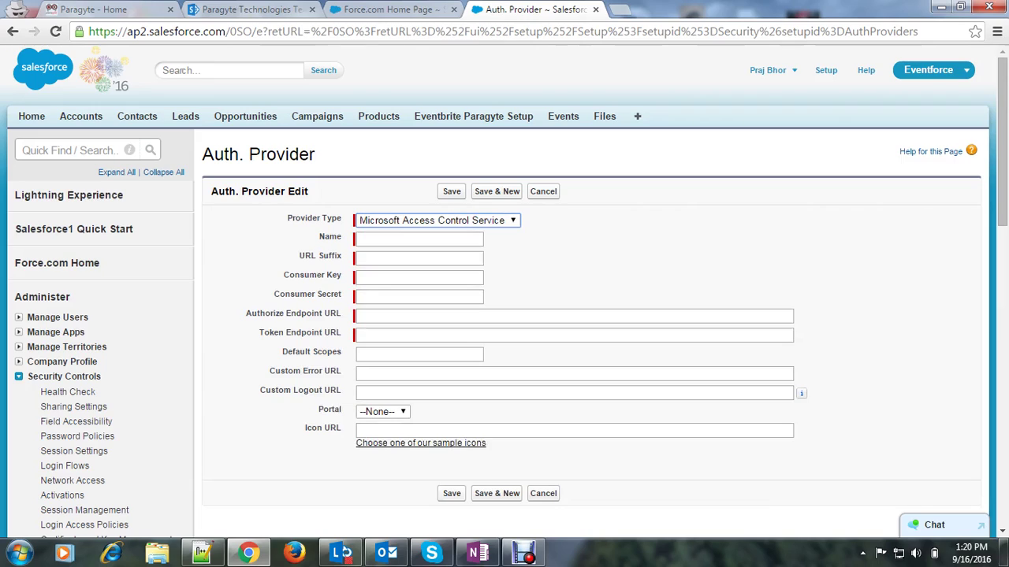
Step: Set the authentication provider's name and URL suffix to SharepointOnline
{"action": "type", "text": "On"}
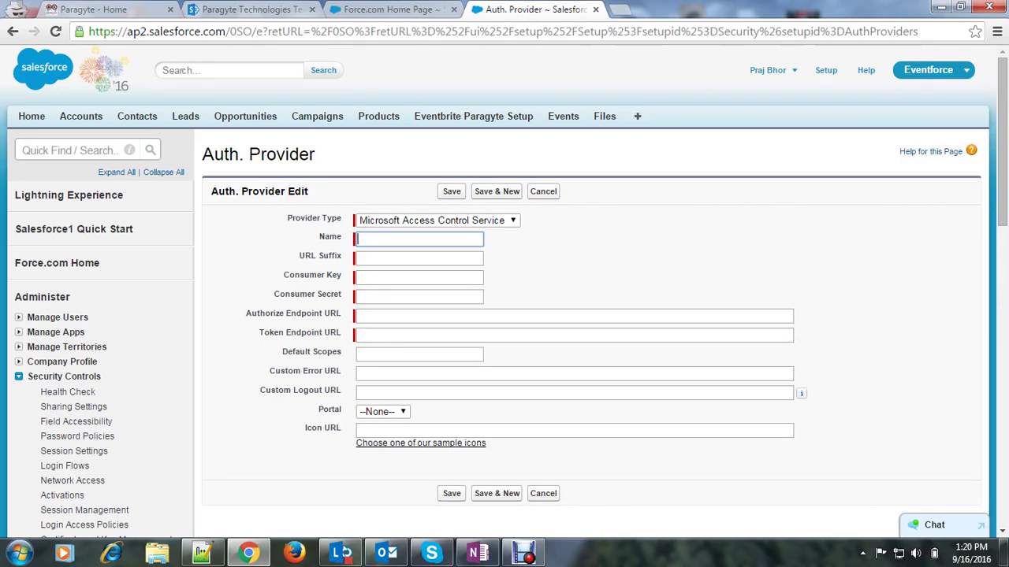
{"action": "key", "text": "BackSpace"}
{"action": "key", "text": "BackSpace"}
{"action": "type", "text": "Sharepoint"}
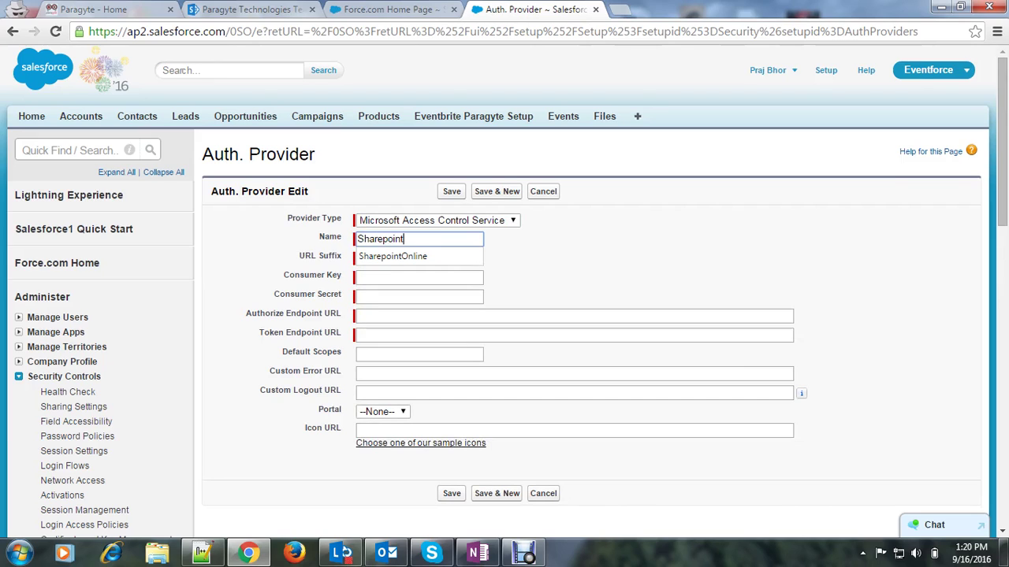
{"action": "left_click", "coordinate": [374, 256]}
{"action": "left_click", "coordinate": [373, 258]}
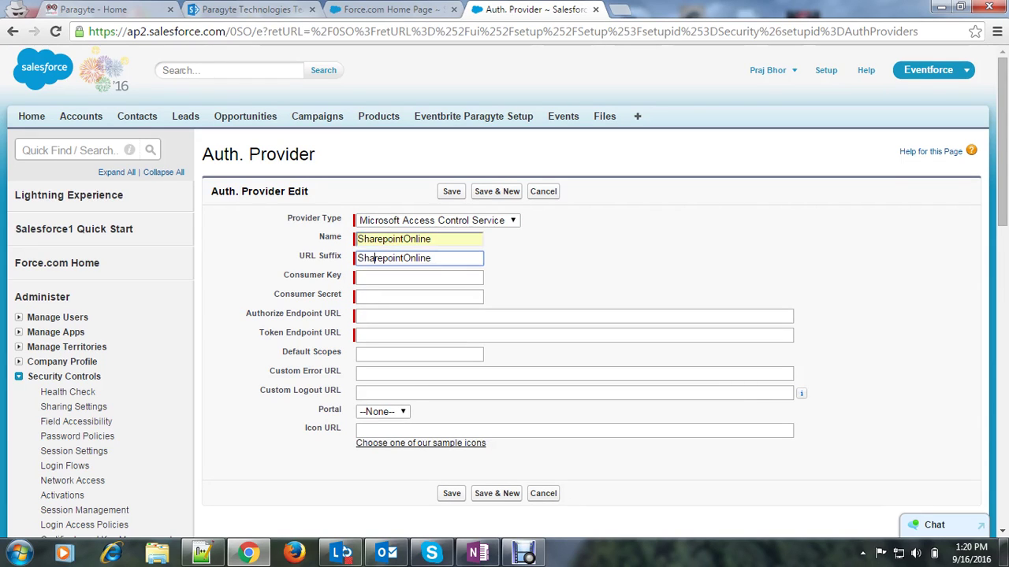
Step: Enter placeholder values for the provider's Consumer Key and Consumer Secret
{"action": "key", "text": "Tab"}
{"action": "type", "text": "fgh"}
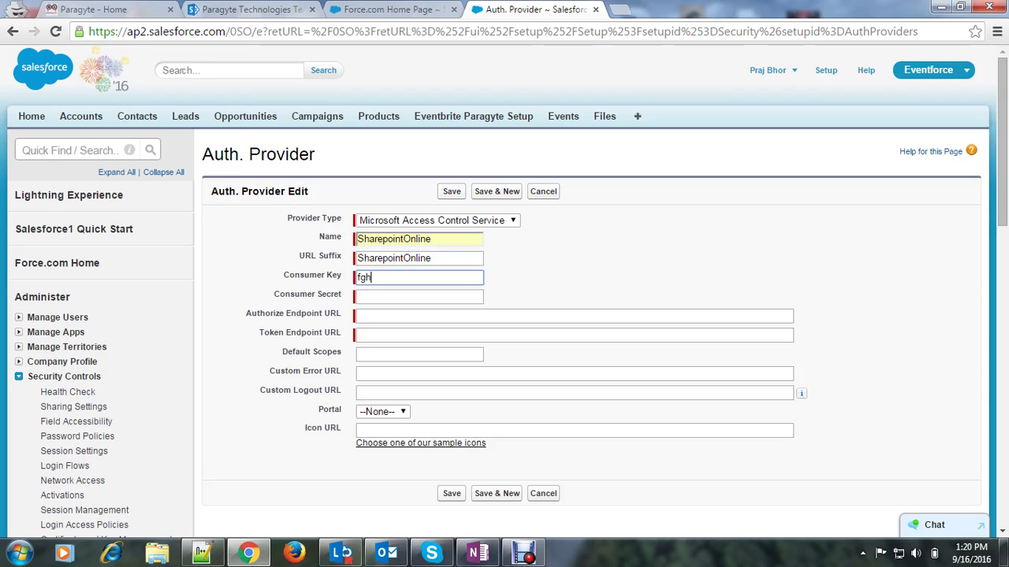
{"action": "key", "text": "Tab"}
{"action": "type", "text": "fgg"}
{"action": "key", "text": "Tab"}
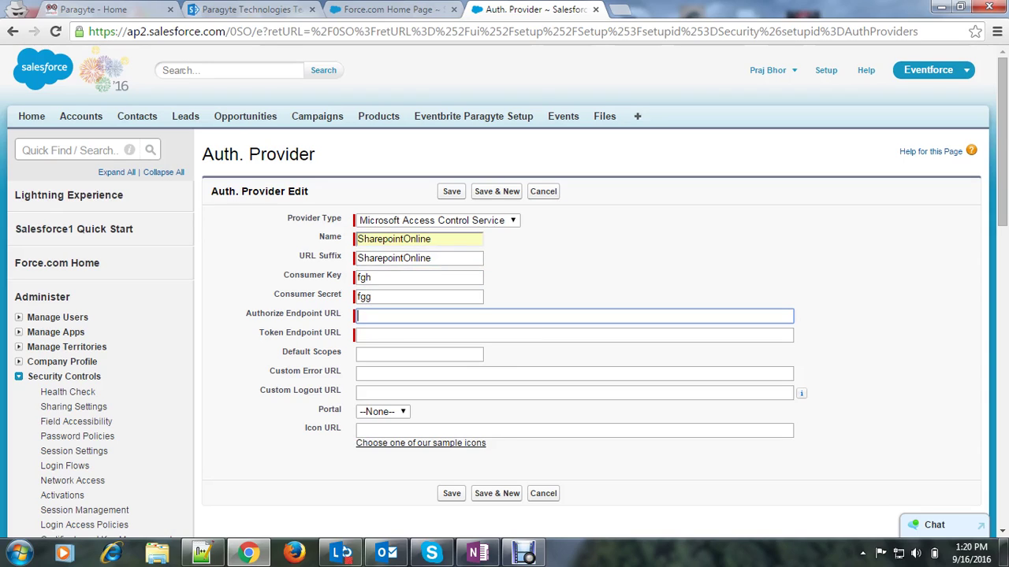
{"action": "type", "text": "ht"}
{"action": "key", "text": "Down"}
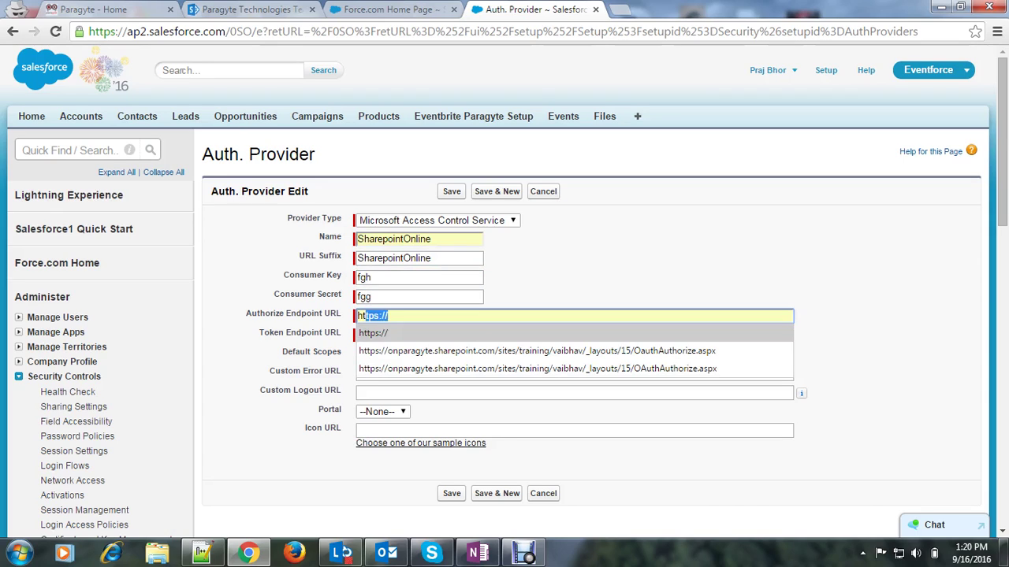
{"action": "key", "text": "Return"}
{"action": "triple_click", "coordinate": [370, 317]}
{"action": "key", "text": "ctrl+c"}
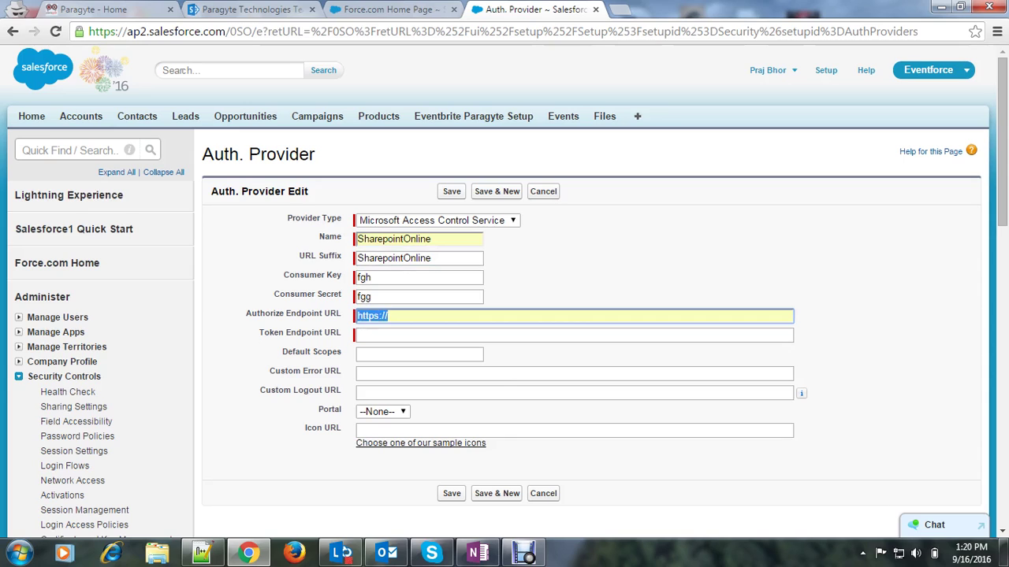
{"action": "left_click", "coordinate": [536, 285]}
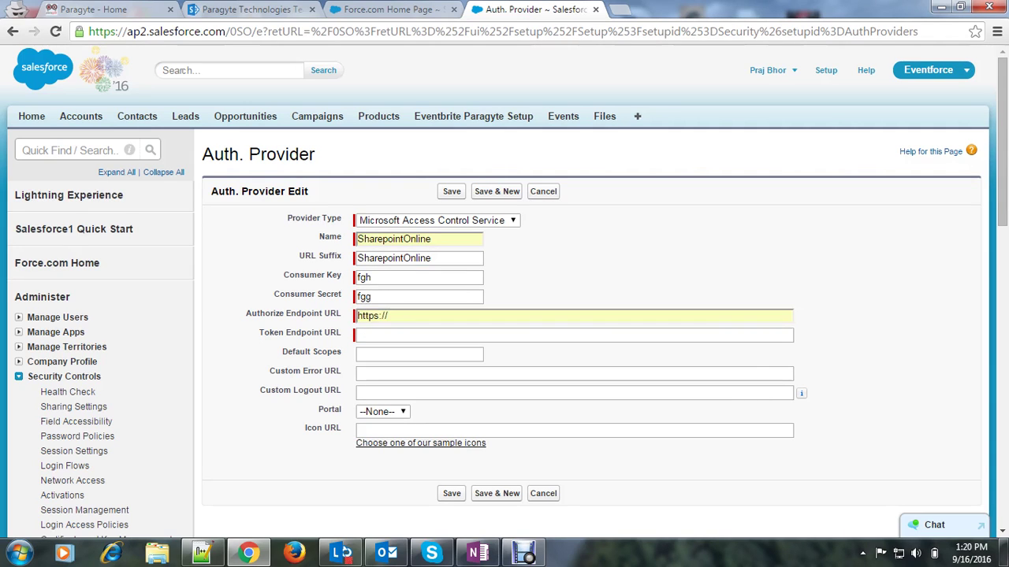
{"action": "left_click", "coordinate": [380, 335]}
{"action": "key", "text": "ctrl+v"}
Step: Save the authentication provider and select the Callback URL in its Salesforce Configuration details
{"action": "left_click", "coordinate": [536, 285]}
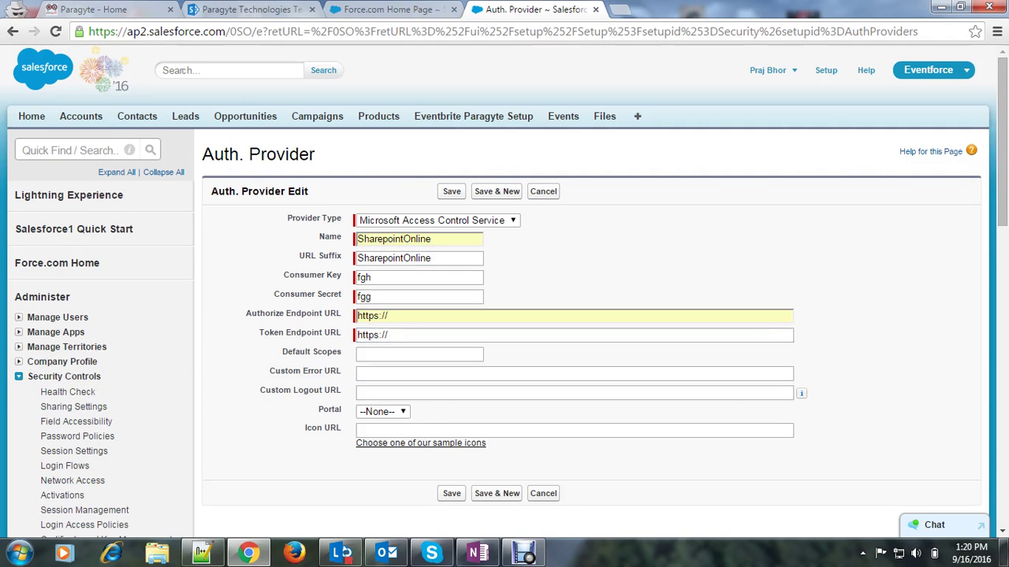
{"action": "left_click", "coordinate": [452, 494]}
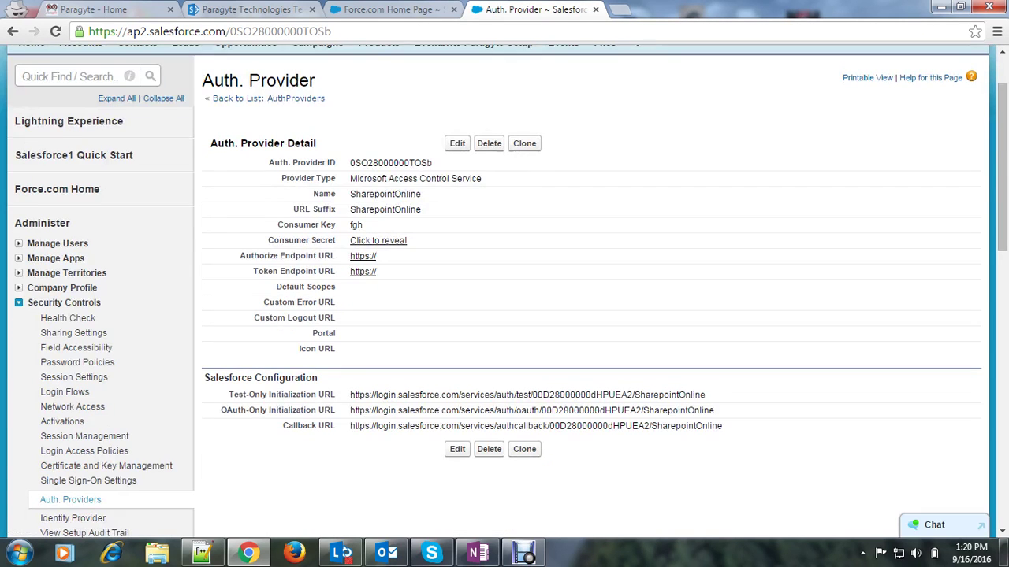
{"action": "left_click_drag", "start_coordinate": [350, 425], "coordinate": [723, 425]}
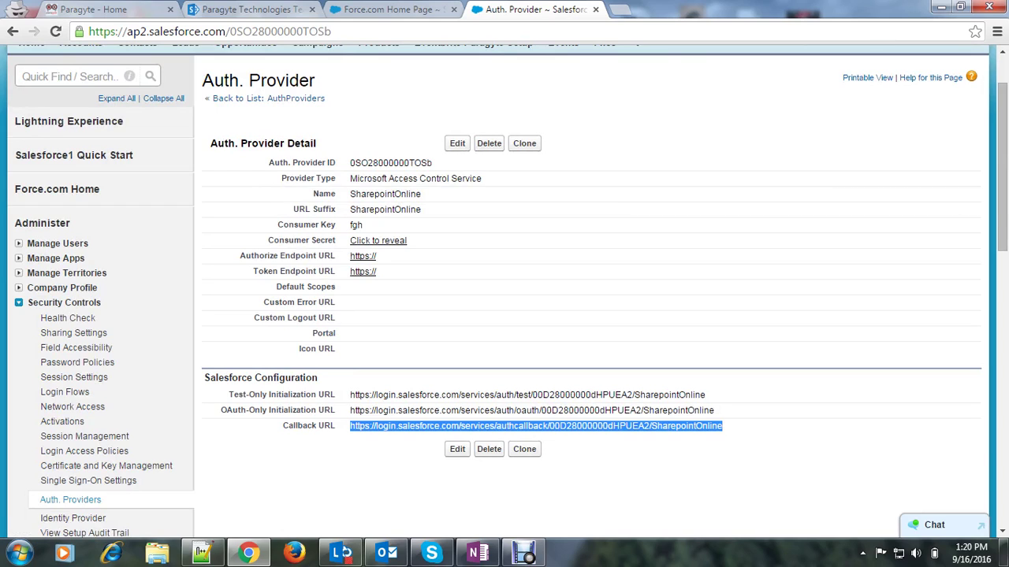
Step: Copy the new-app URL ending in /sites/training/_layouts/15/appregnew.aspx from the Notepad++ notes and open it in the browser's SharePoint page
{"action": "left_click", "coordinate": [250, 10]}
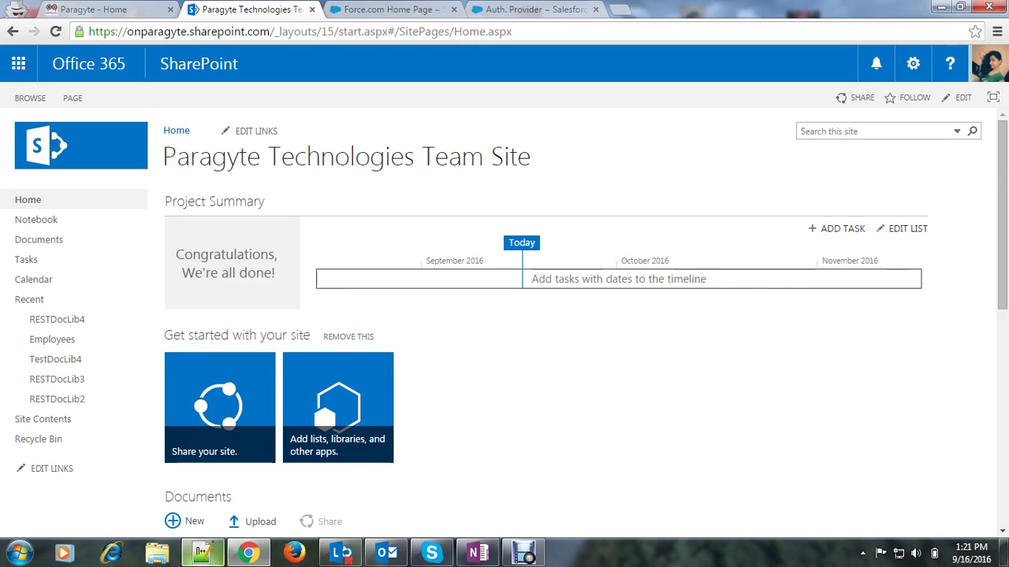
{"action": "left_click", "coordinate": [201, 553]}
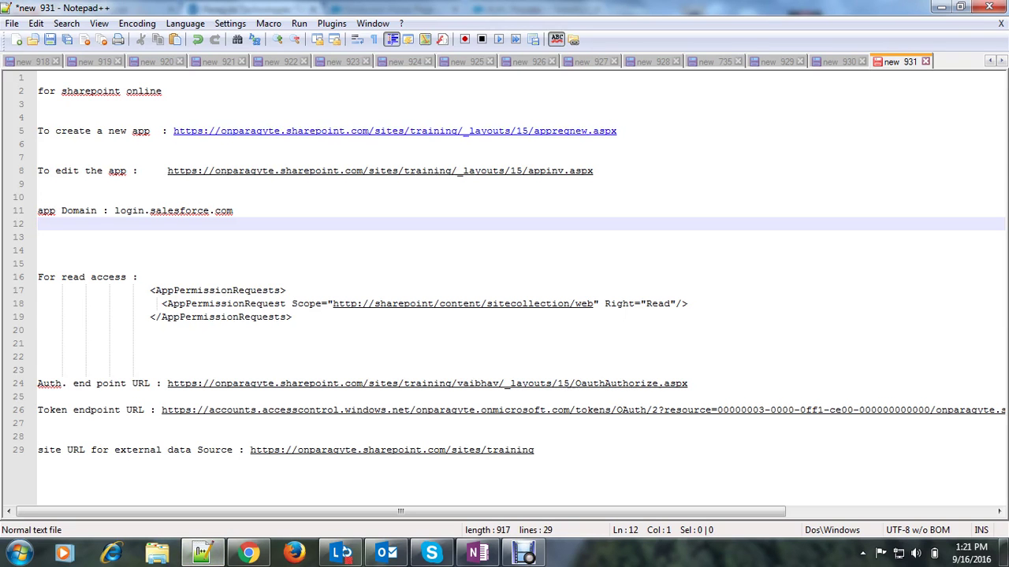
{"action": "left_click_drag", "start_coordinate": [174, 131], "coordinate": [616, 131]}
{"action": "key", "text": "ctrl+c"}
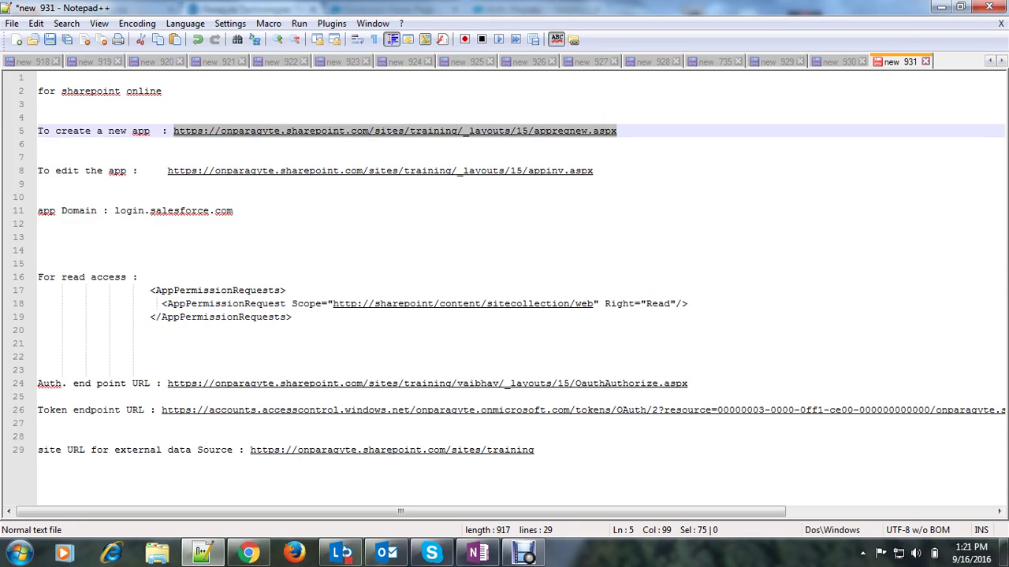
{"action": "key", "text": "alt+Tab"}
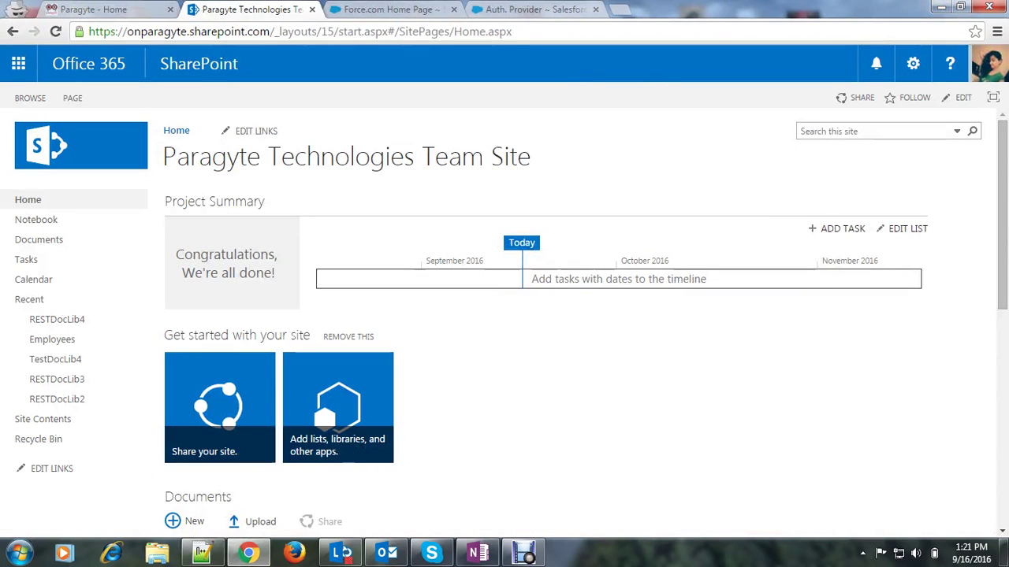
{"action": "key", "text": "ctrl+l"}
{"action": "key", "text": "ctrl+v"}
{"action": "key", "text": "Return"}
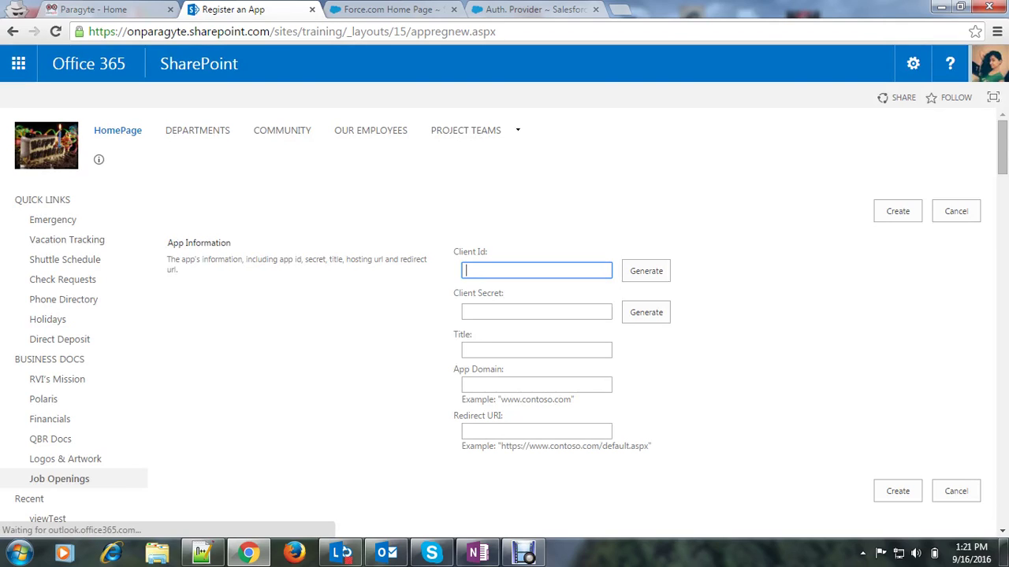
Step: Generate the app's Client Id and Client Secret and set its title to ForMSSharepointOnline
{"action": "left_click", "coordinate": [646, 271]}
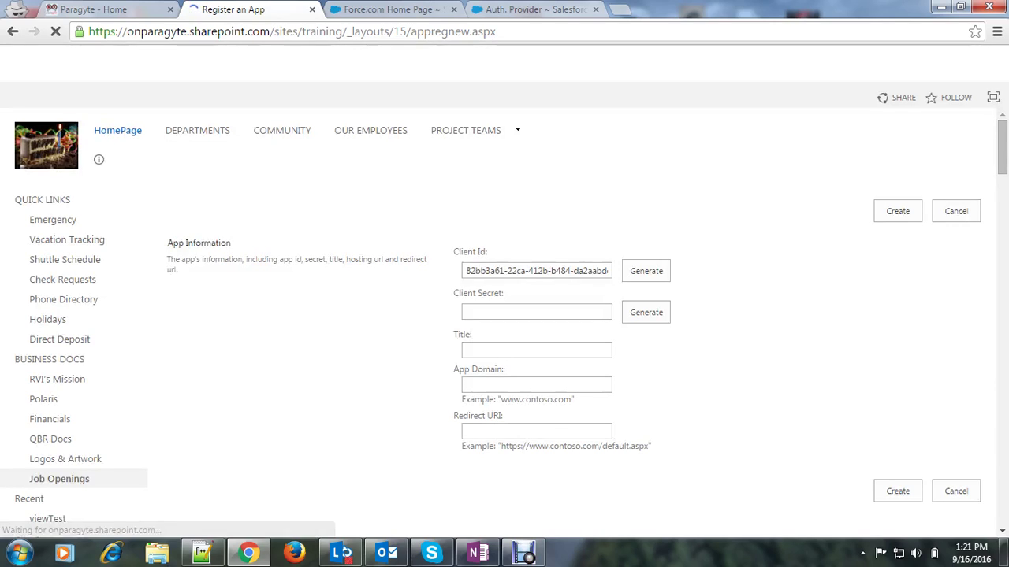
{"action": "double_click", "coordinate": [521, 271]}
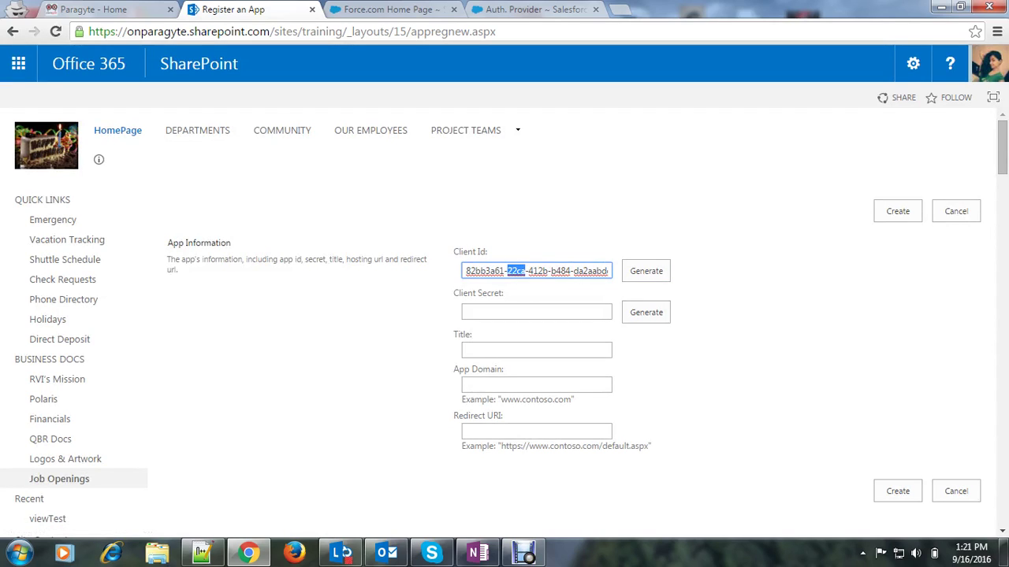
{"action": "left_click", "coordinate": [647, 312]}
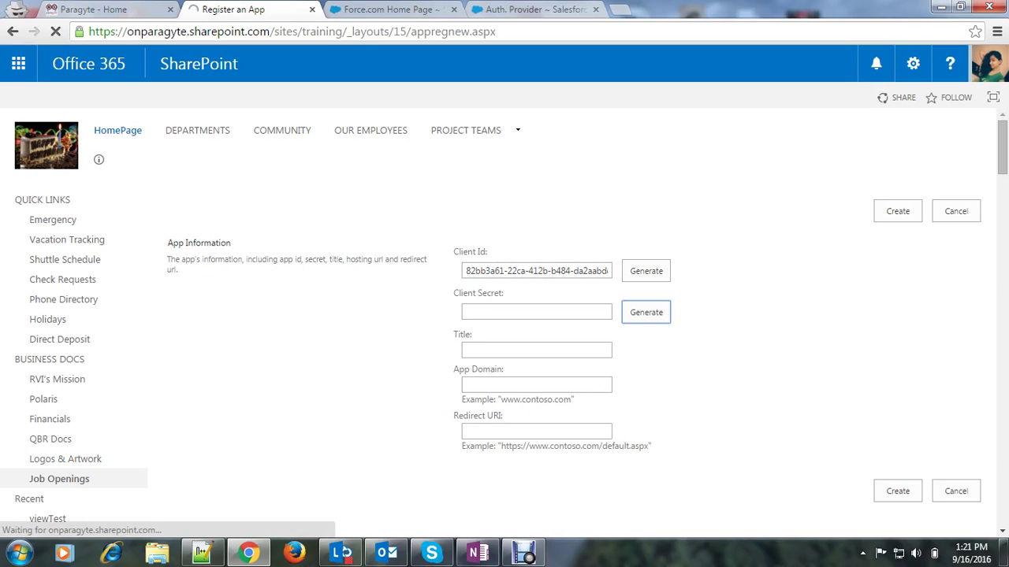
{"action": "left_click", "coordinate": [536, 350]}
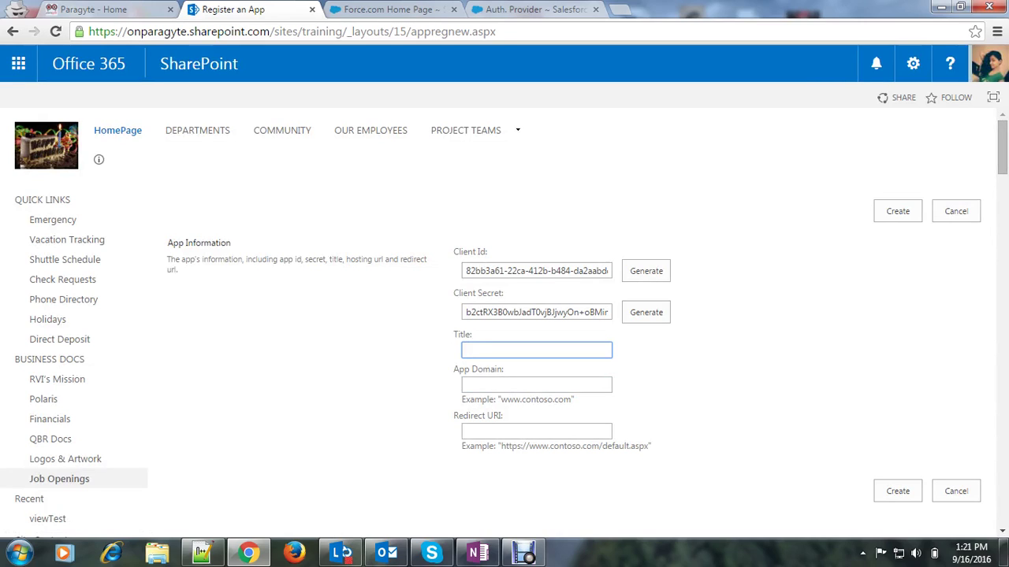
{"action": "type", "text": "ForMSSharep"}
{"action": "type", "text": "ointOnline"}
Step: Set the App Domain to login.salesforce.com, copied from the Notepad++ notes
{"action": "left_click", "coordinate": [536, 385]}
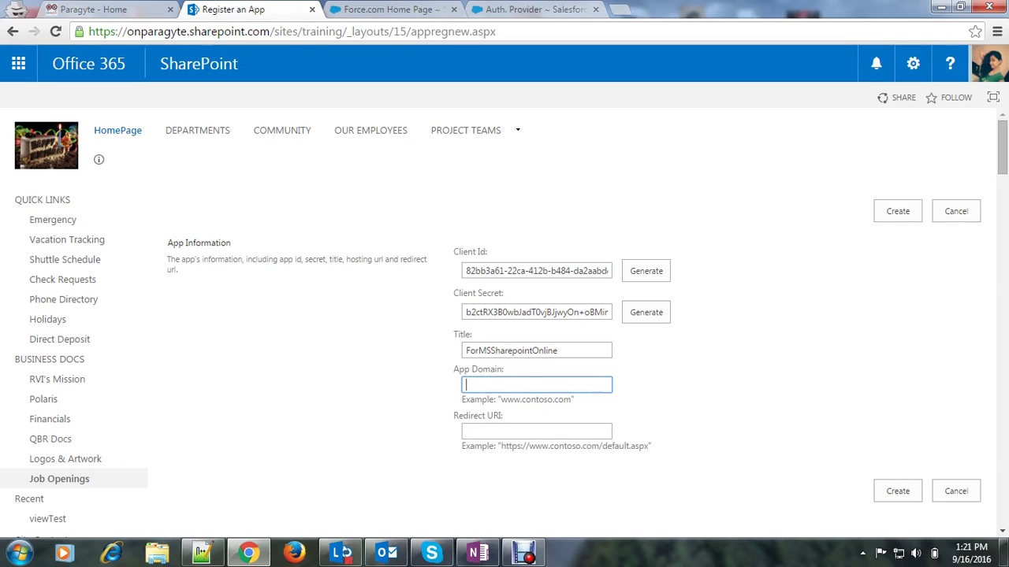
{"action": "left_click", "coordinate": [202, 554]}
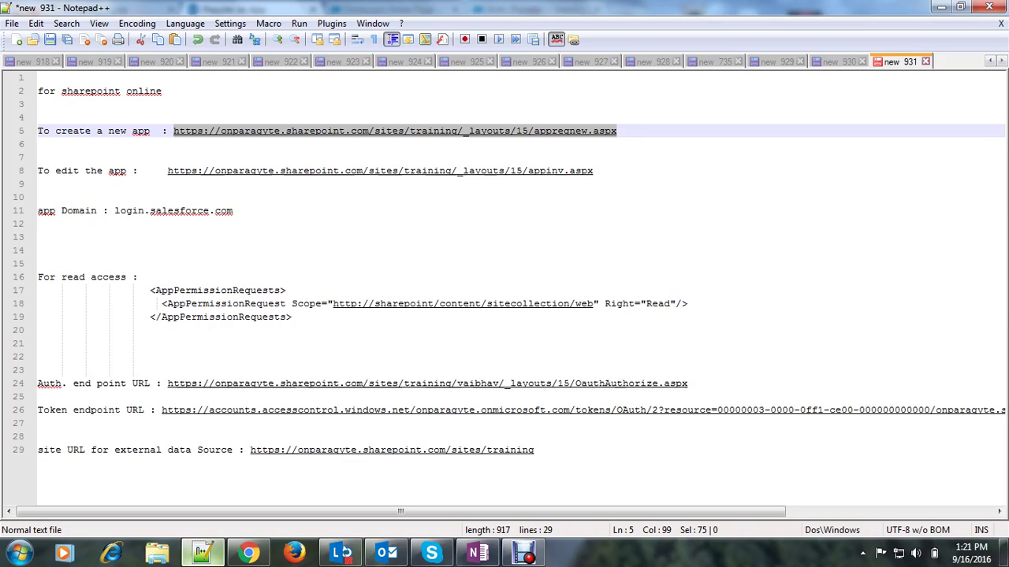
{"action": "left_click_drag", "start_coordinate": [114, 210], "coordinate": [233, 210]}
{"action": "key", "text": "ctrl+c"}
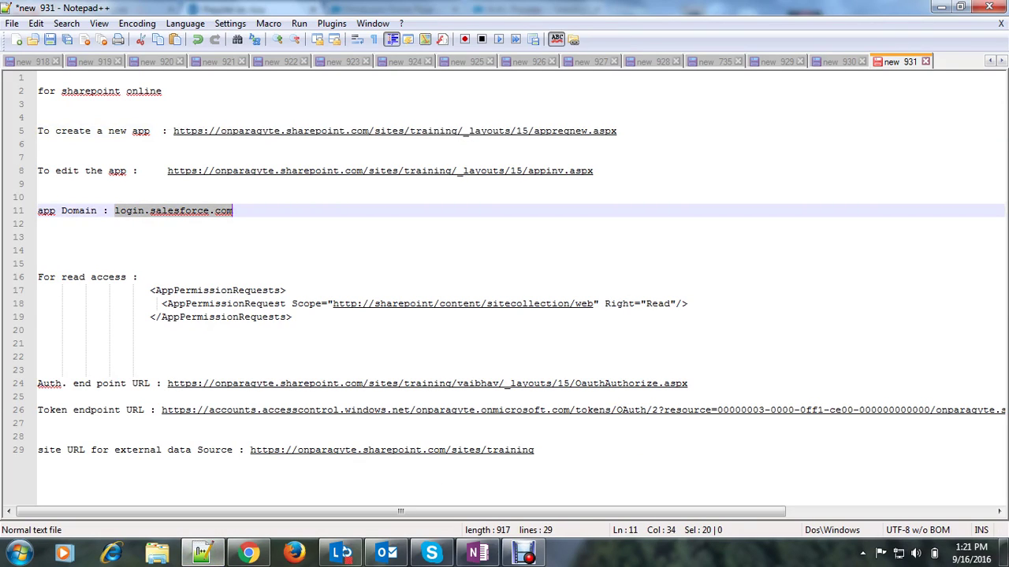
{"action": "left_click", "coordinate": [249, 553]}
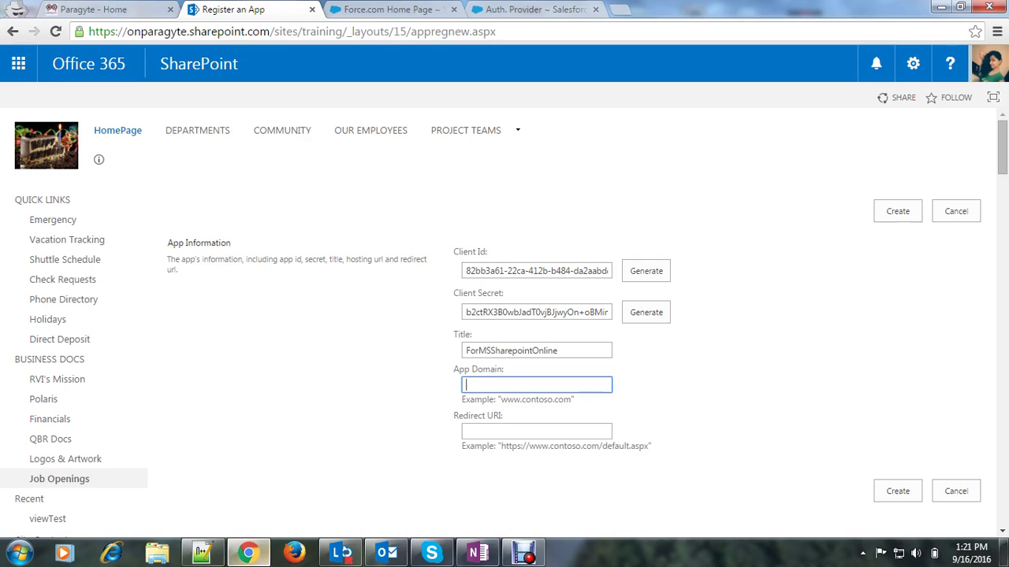
{"action": "key", "text": "ctrl+v"}
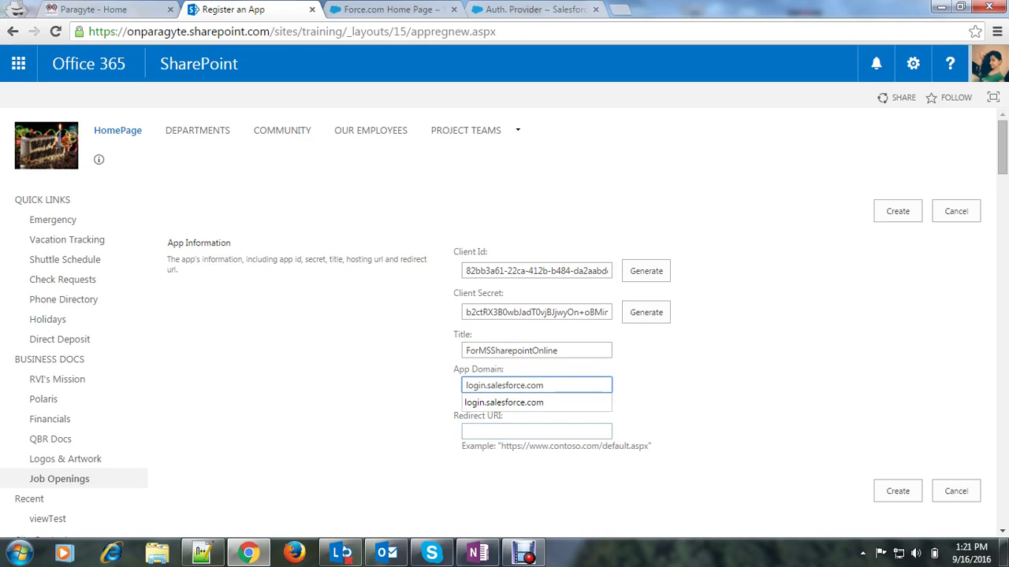
Step: Set the Redirect URI to the Callback URL of the Salesforce authentication provider and create the app
{"action": "key", "text": "Tab"}
{"action": "left_click", "coordinate": [536, 10]}
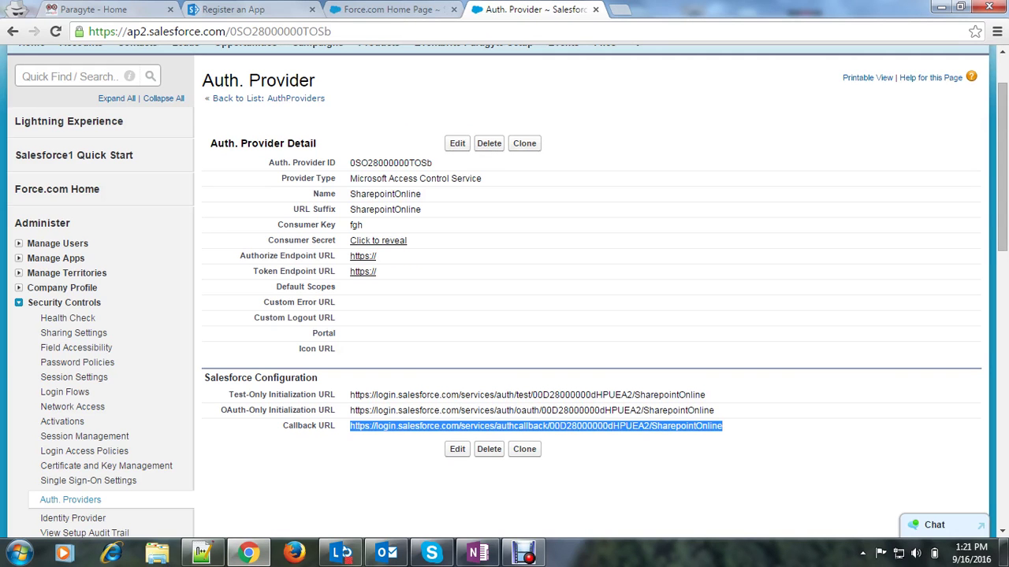
{"action": "left_click", "coordinate": [234, 9]}
{"action": "type", "text": "https://login.salesforce.com/services/authcallback/00D28000000dHPUEA2/SharepointOnline"}
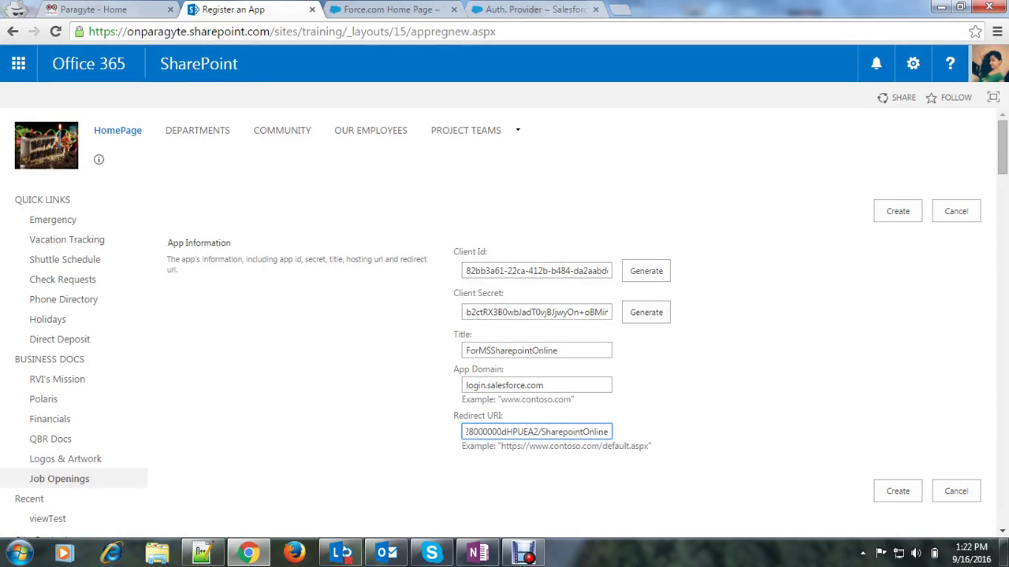
{"action": "left_click", "coordinate": [744, 452]}
{"action": "left_click", "coordinate": [898, 491]}
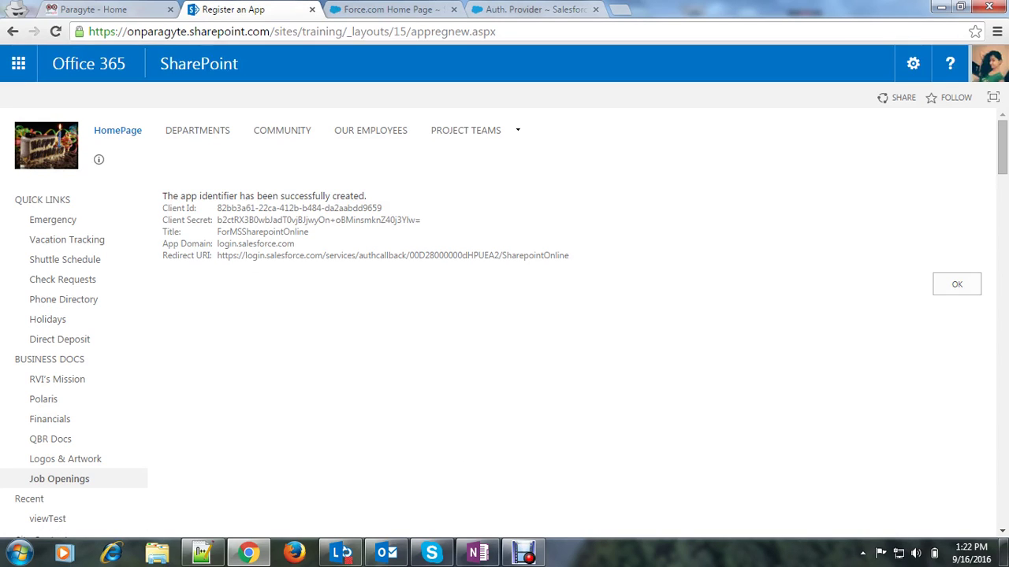
Step: Duplicate the created app's page and open the edit-app URL ending in /sites/training/_layouts/15/appinv.aspx from the Notepad++ notes in the copy
{"action": "double_click", "coordinate": [237, 208]}
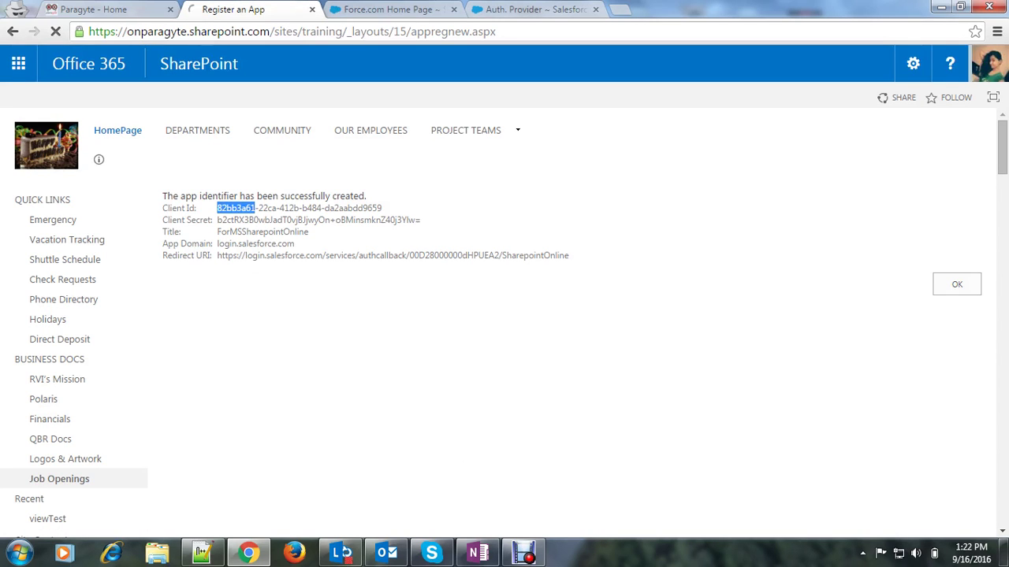
{"action": "double_click", "coordinate": [274, 220]}
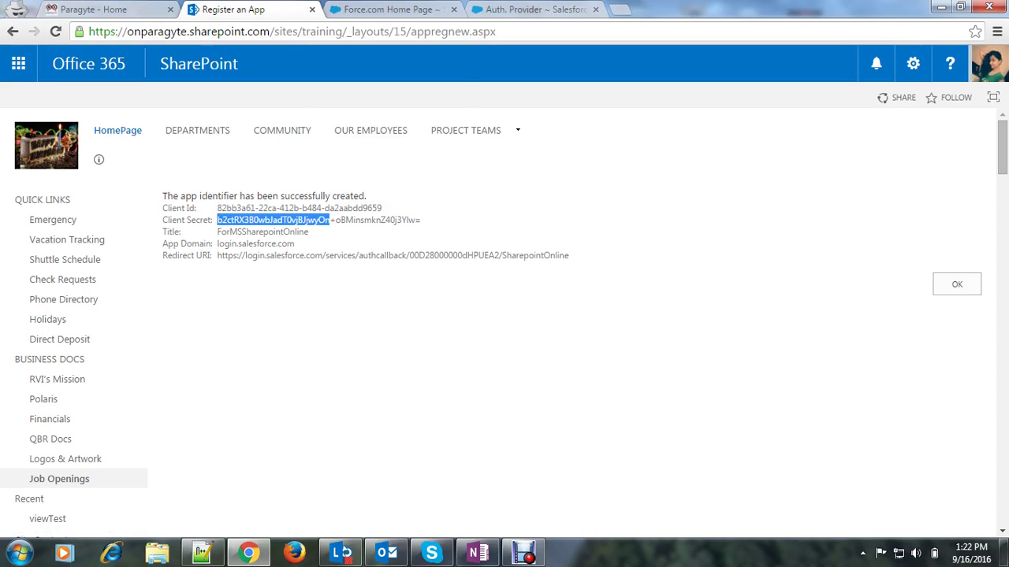
{"action": "right_click", "coordinate": [273, 9]}
{"action": "left_click", "coordinate": [311, 54]}
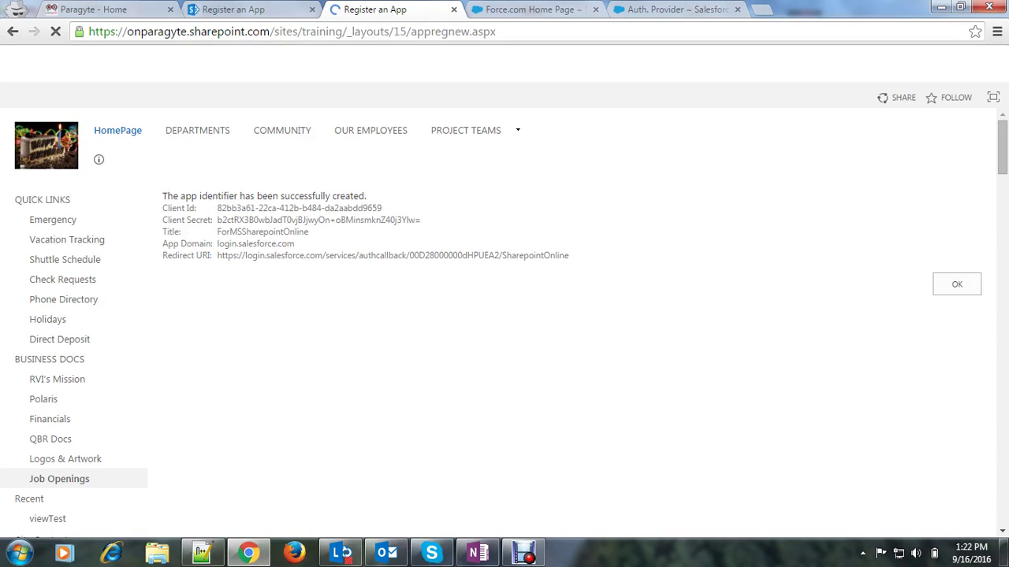
{"action": "left_click", "coordinate": [202, 553]}
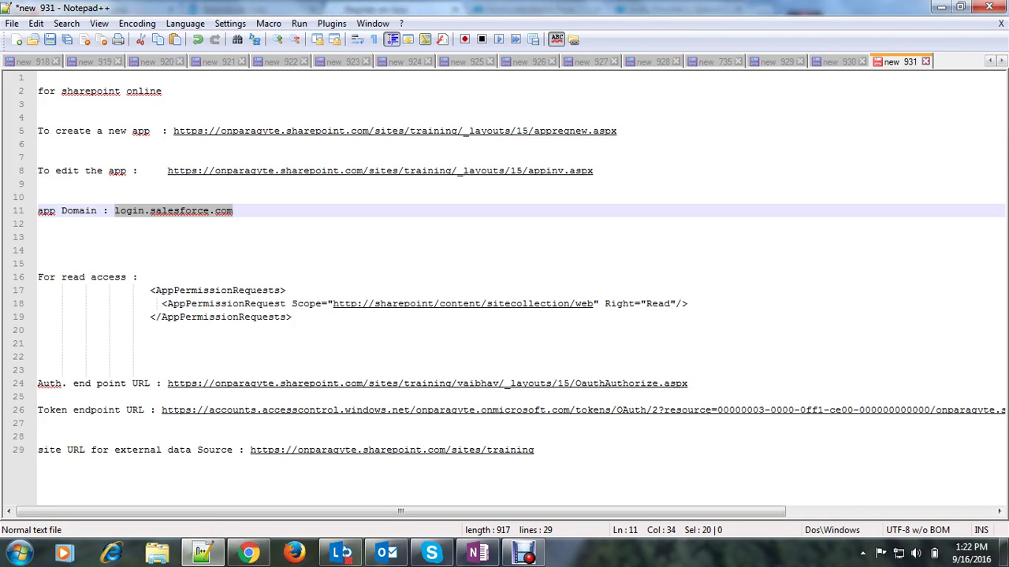
{"action": "left_click_drag", "start_coordinate": [593, 170], "coordinate": [167, 171]}
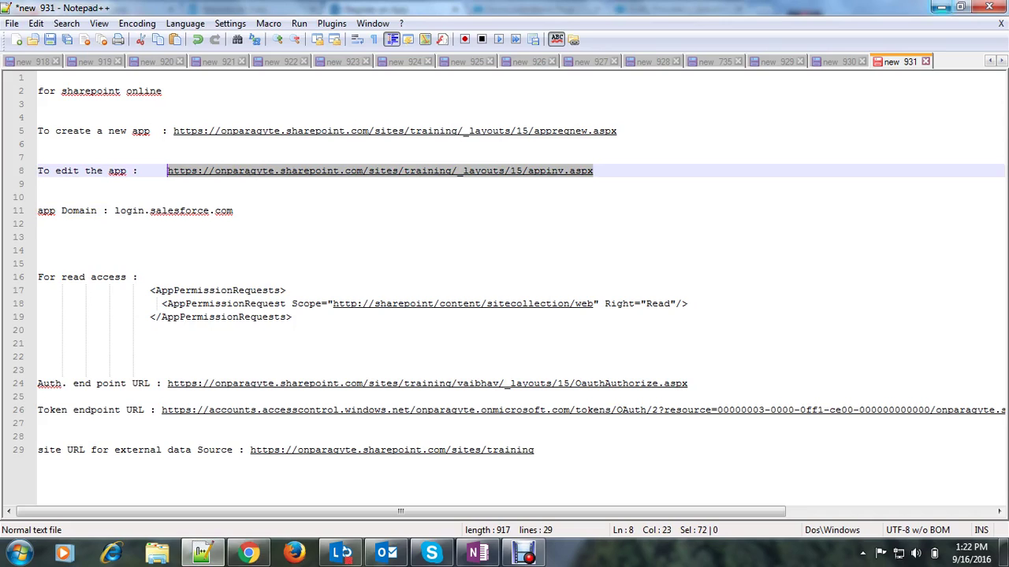
{"action": "key", "text": "alt+Tab"}
{"action": "left_click", "coordinate": [276, 32]}
{"action": "type", "text": "https://onparagyte.sharepoint.com/sites/training/_layouts/15/appinv.aspx"}
{"action": "key", "text": "Return"}
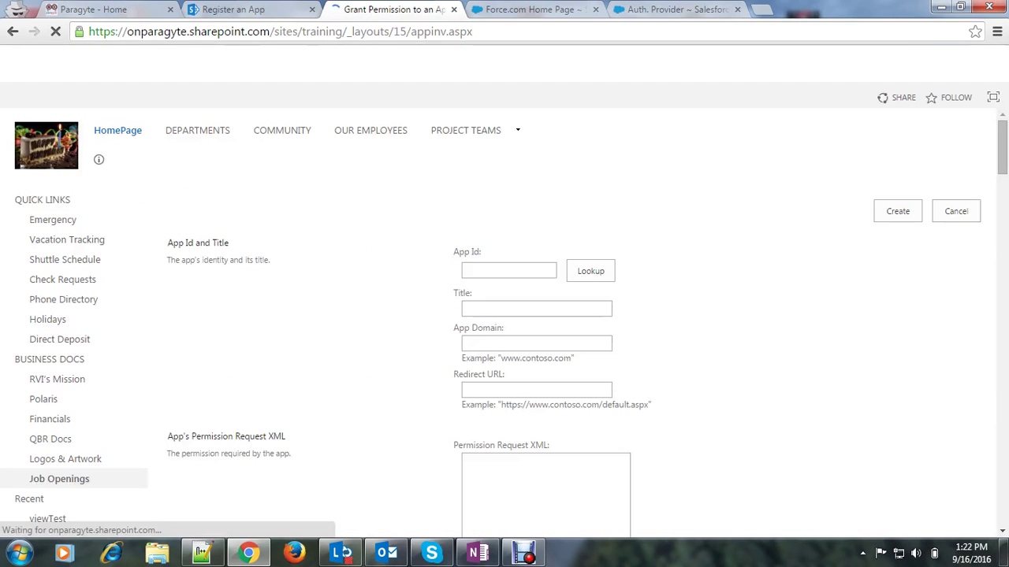
Step: Copy the Client Id from the registered app's page into the App Id field of the permission page and look up the app
{"action": "key", "text": "ctrl+shift+Tab"}
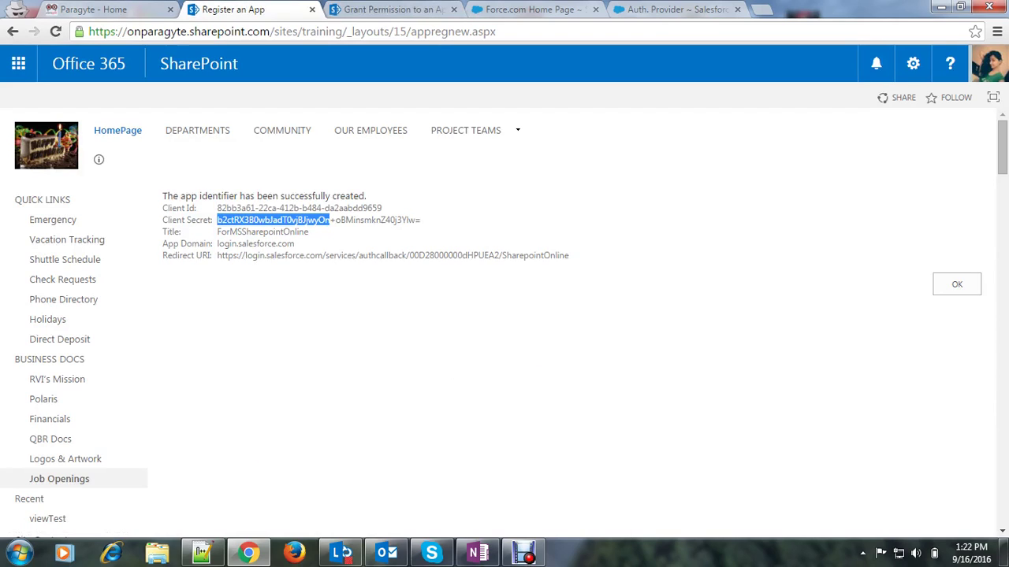
{"action": "left_click_drag", "start_coordinate": [217, 208], "coordinate": [381, 208]}
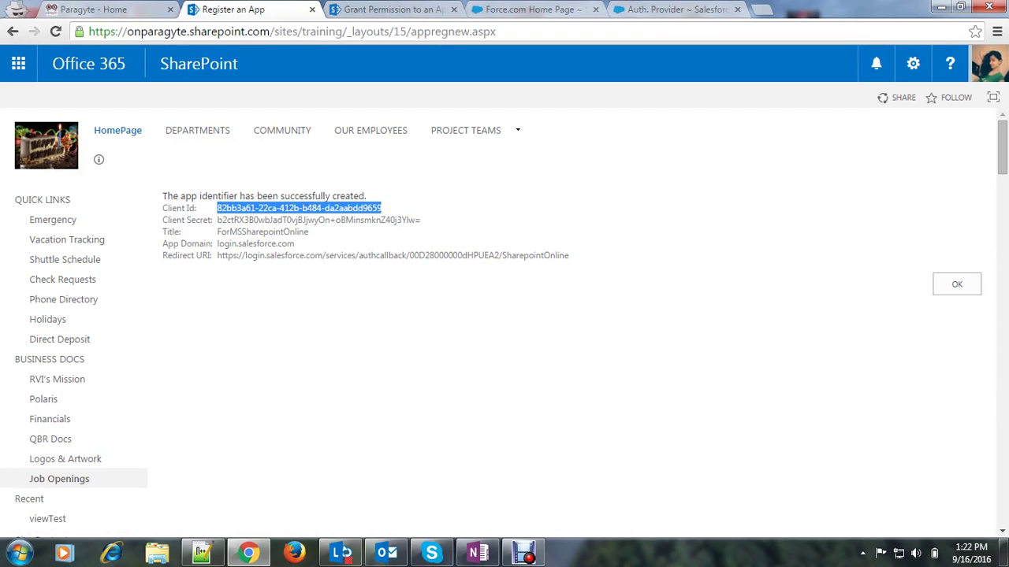
{"action": "key", "text": "ctrl+Tab"}
{"action": "key", "text": "ctrl+v"}
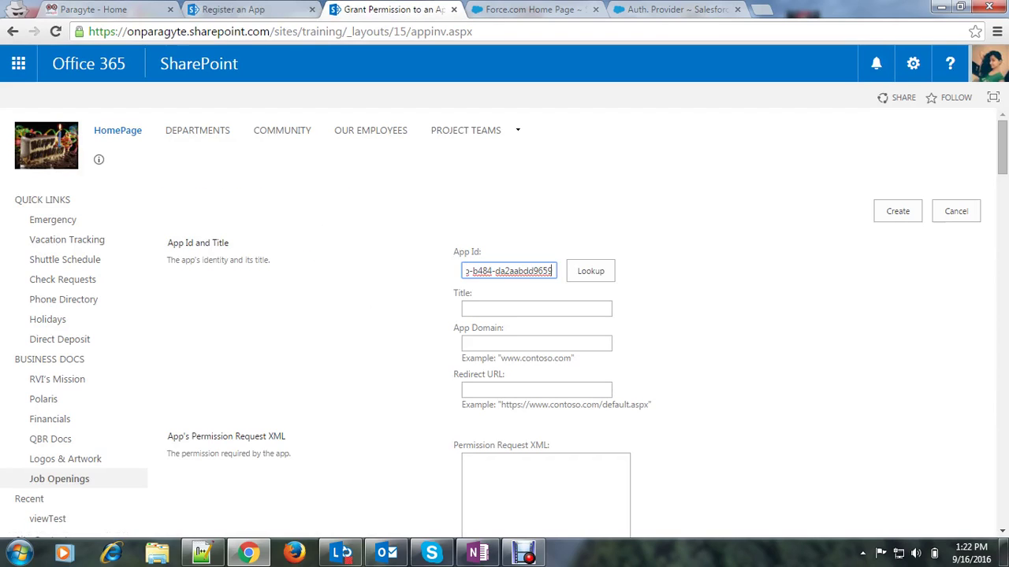
{"action": "key", "text": "Tab"}
{"action": "key", "text": "Return"}
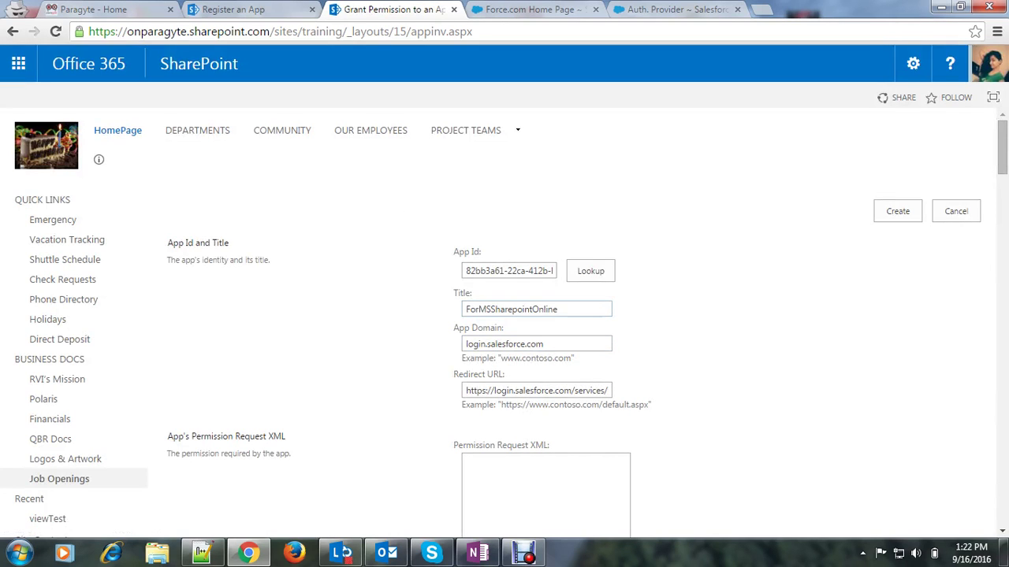
{"action": "double_click", "coordinate": [521, 309]}
Step: Fill the Permission Request XML with the read-access AppPermissionRequests block from the Notepad++ notes and reduce the indentation of its closing tag
{"action": "scroll", "coordinate": [520, 315], "scroll_direction": "down", "scroll_amount": 2}
{"action": "left_click", "coordinate": [536, 347]}
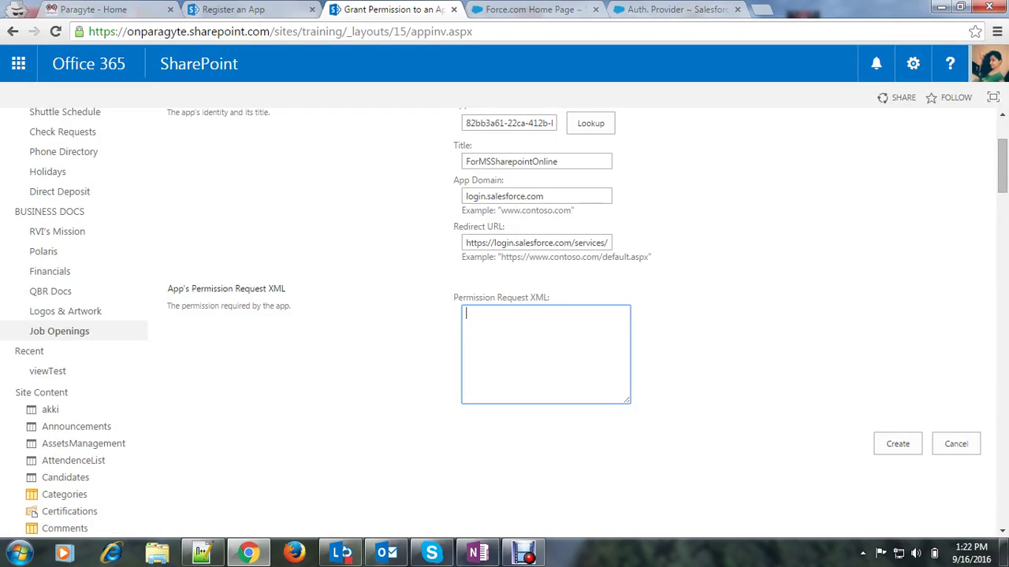
{"action": "left_click", "coordinate": [202, 553]}
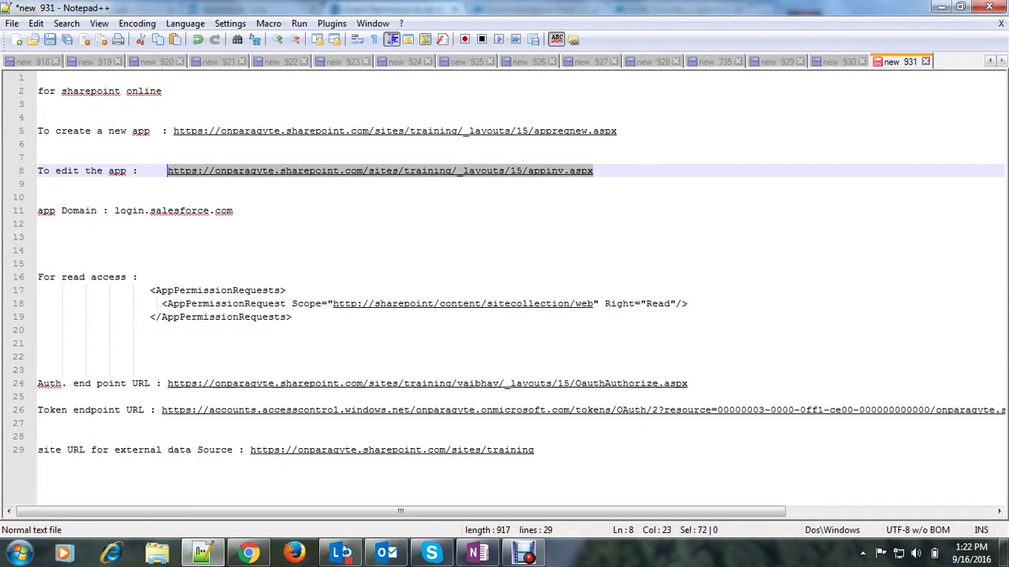
{"action": "left_click", "coordinate": [40, 251]}
{"action": "left_click_drag", "start_coordinate": [149, 290], "coordinate": [296, 317]}
{"action": "key", "text": "ctrl+c"}
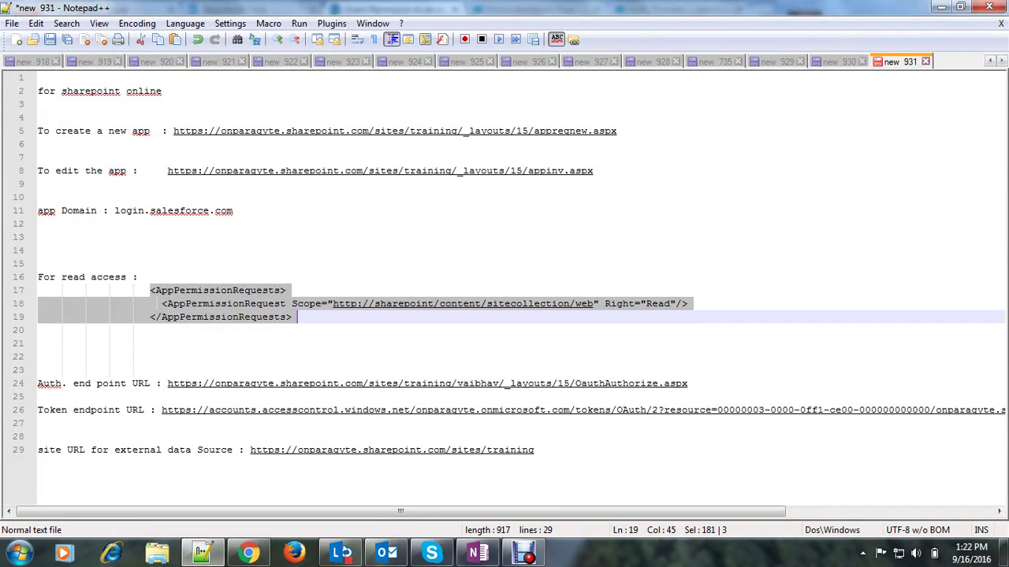
{"action": "left_click", "coordinate": [941, 8]}
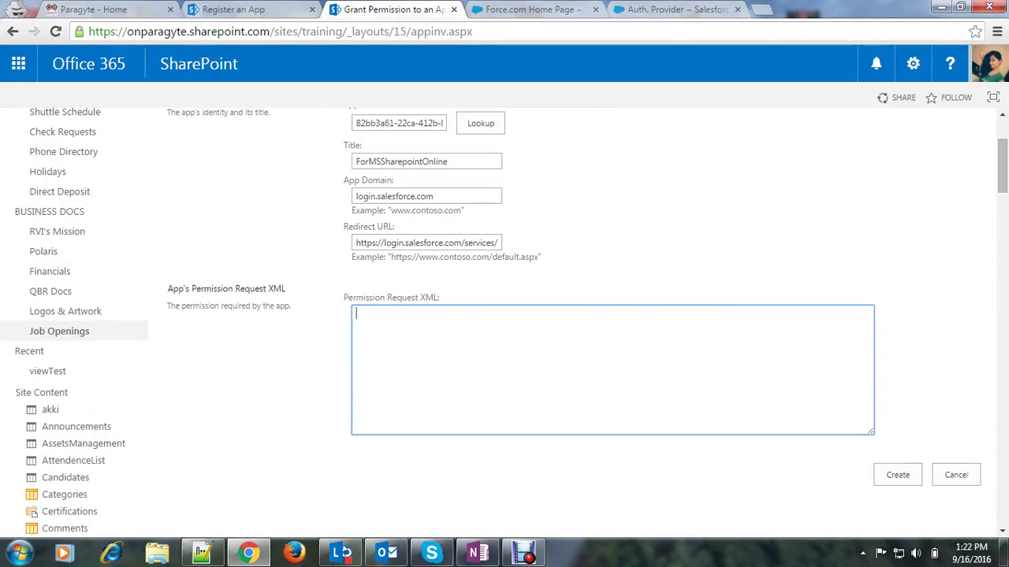
{"action": "key", "text": "ctrl+v"}
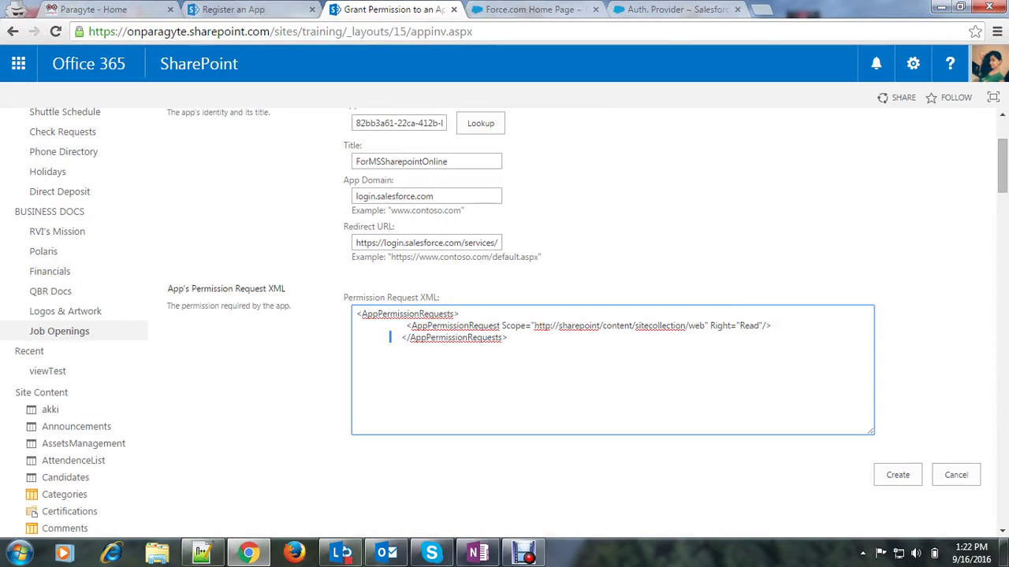
{"action": "left_click_drag", "start_coordinate": [390, 338], "coordinate": [365, 337]}
{"action": "key", "text": "BackSpace"}
{"action": "key", "text": "BackSpace"}
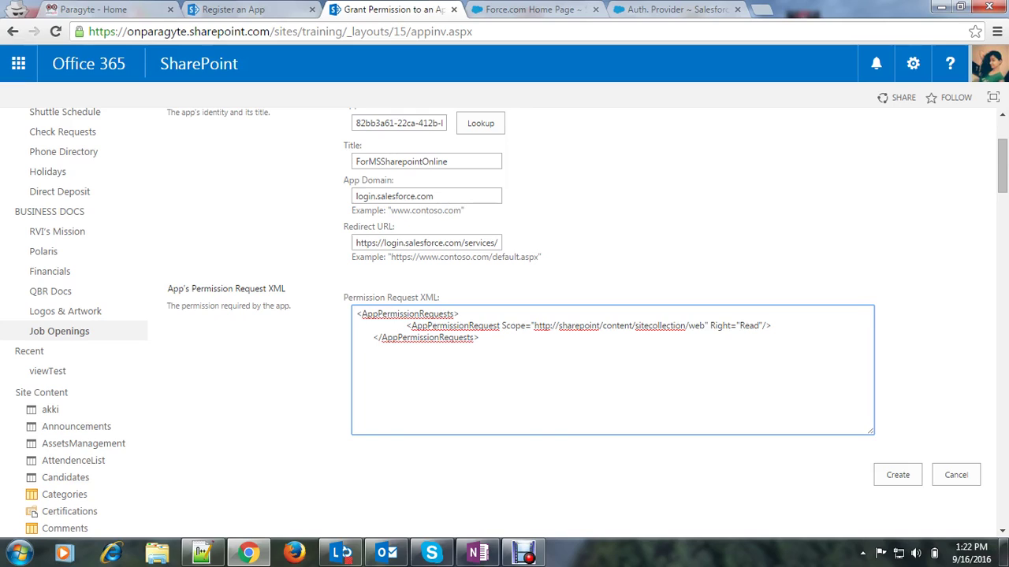
Step: Create the permission request with the Read right and trust the ForMSSharepointOnline app
{"action": "double_click", "coordinate": [749, 325]}
{"action": "left_click", "coordinate": [488, 337]}
{"action": "left_click", "coordinate": [898, 475]}
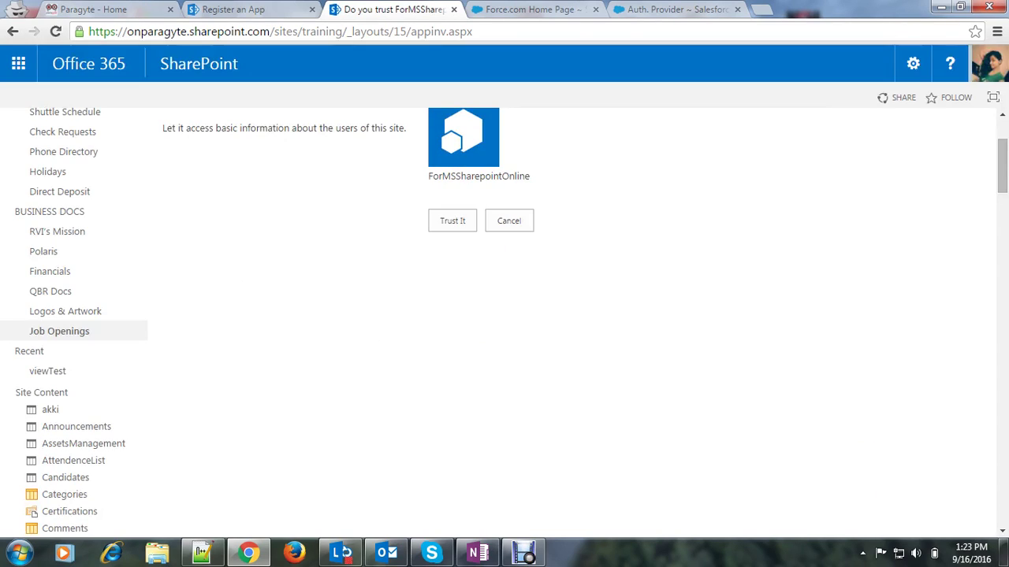
{"action": "left_click", "coordinate": [453, 221]}
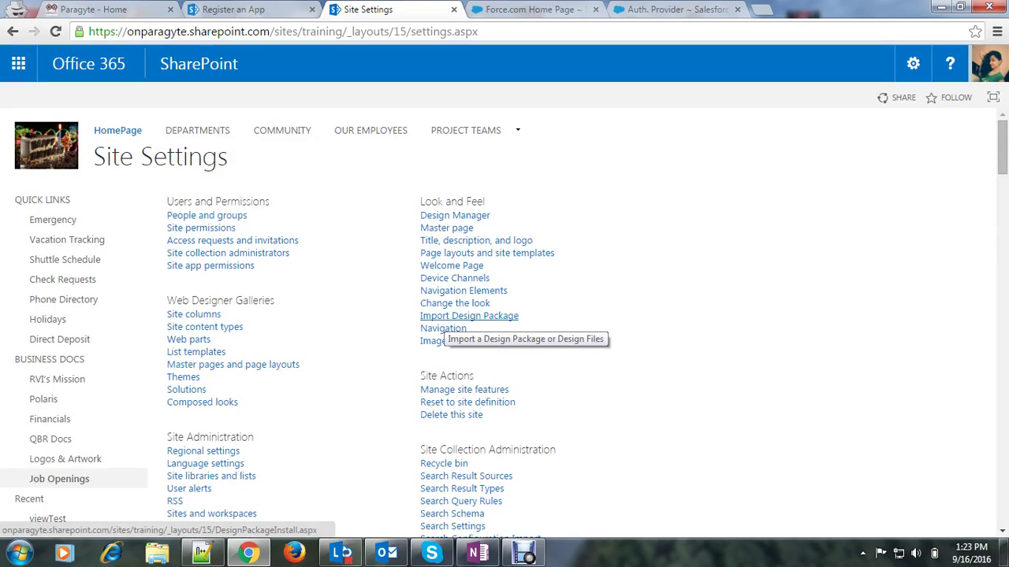
Step: Edit the SharepointOnline authentication provider in Salesforce, clear its Consumer Key and Consumer Secret, and set the Consumer Key to the SharePoint app's Client Id
{"action": "left_click", "coordinate": [674, 10]}
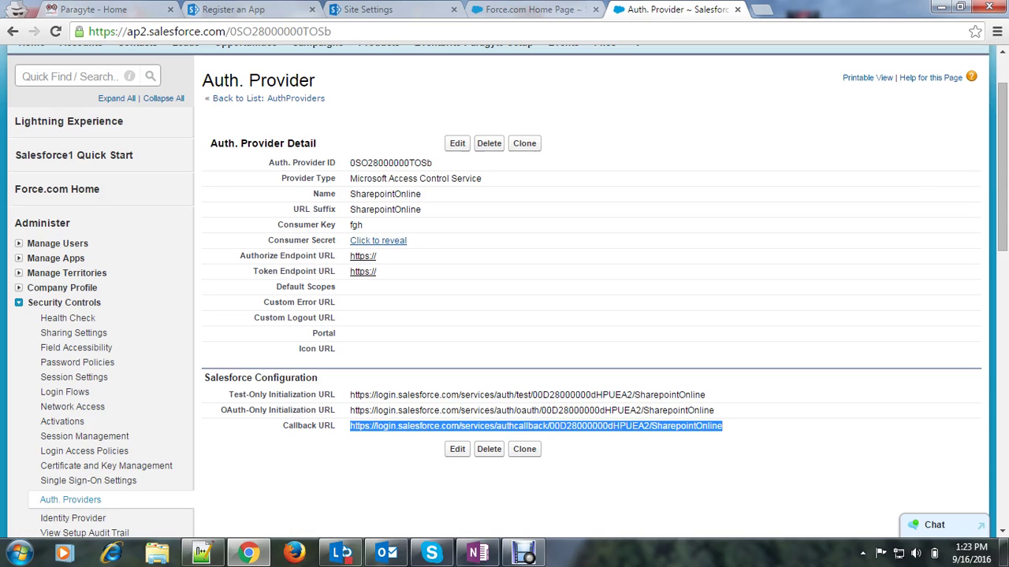
{"action": "left_click", "coordinate": [457, 143]}
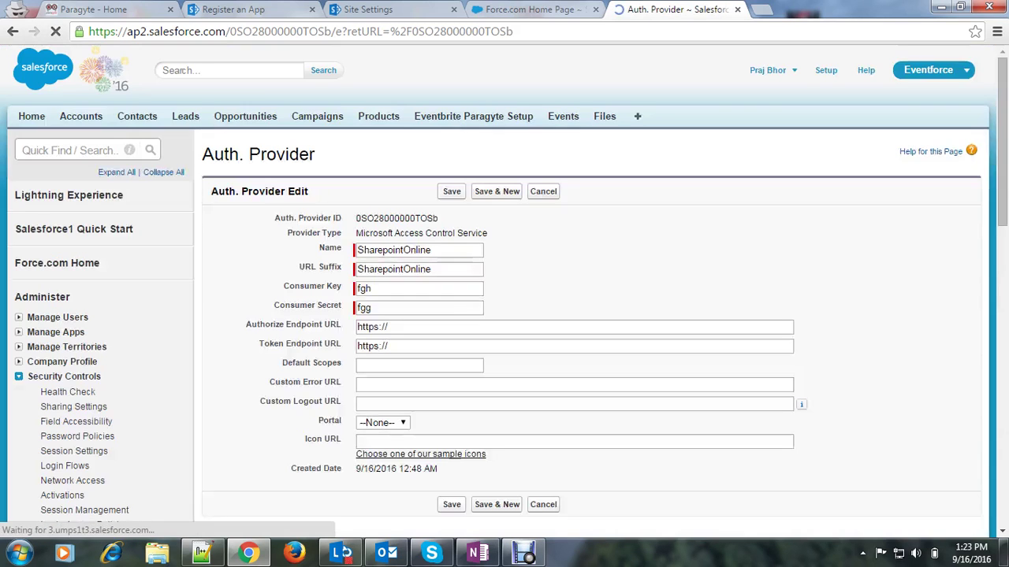
{"action": "key", "text": "Tab"}
{"action": "key", "text": "BackSpace"}
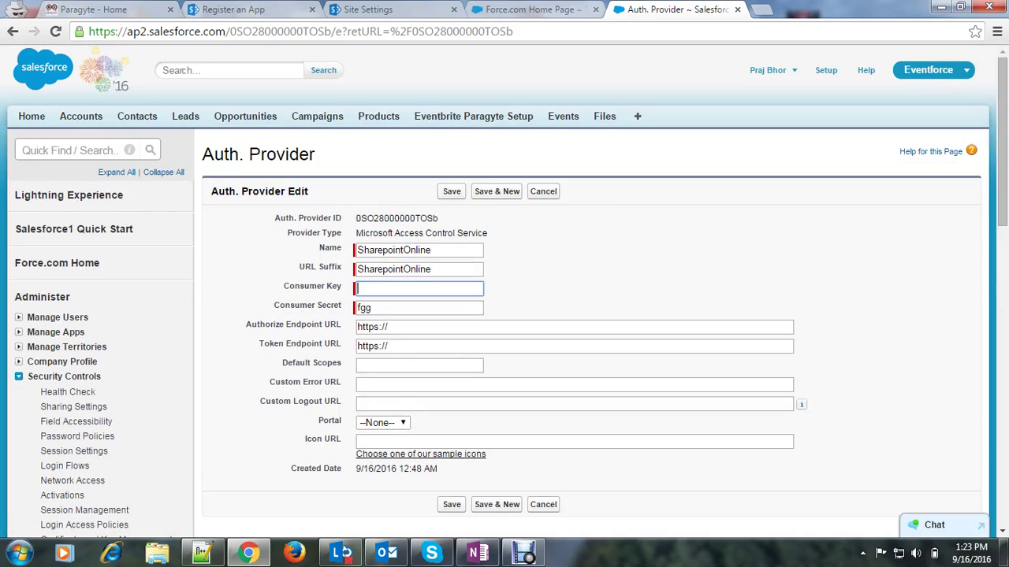
{"action": "key", "text": "Tab"}
{"action": "key", "text": "BackSpace"}
{"action": "key", "text": "ctrl+2"}
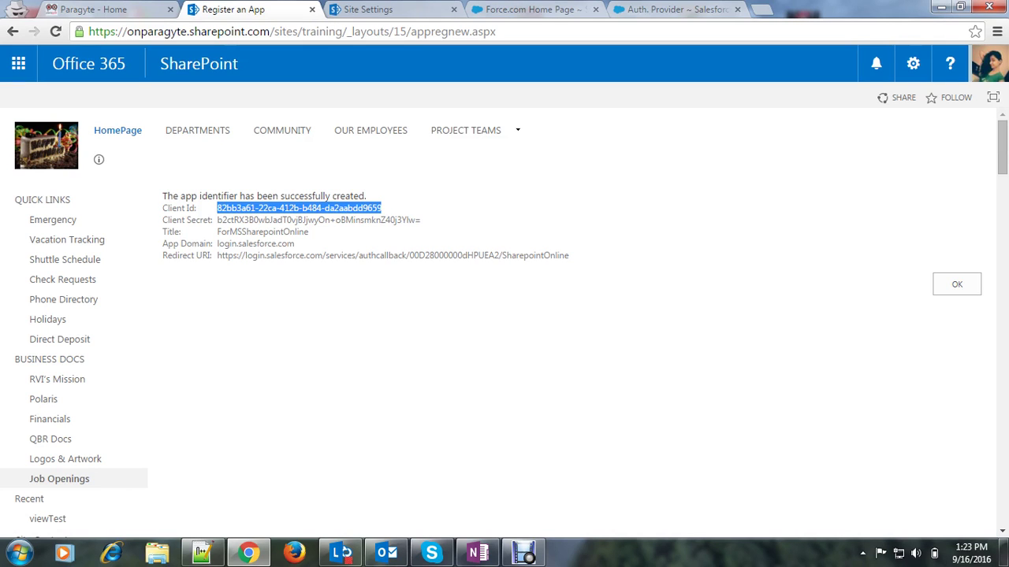
{"action": "left_click", "coordinate": [687, 9]}
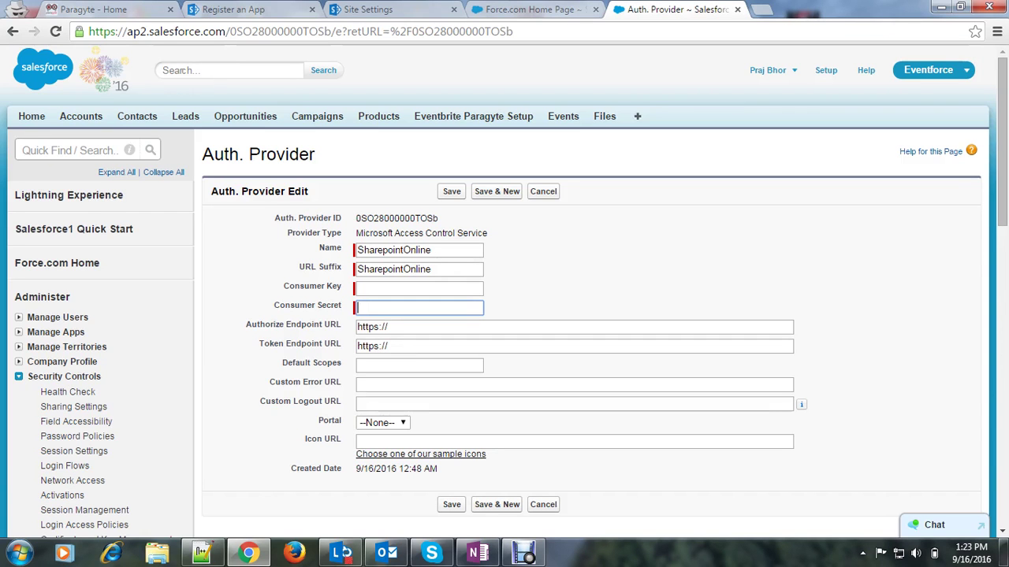
{"action": "key", "text": "shift+Tab"}
{"action": "key", "text": "ctrl+v"}
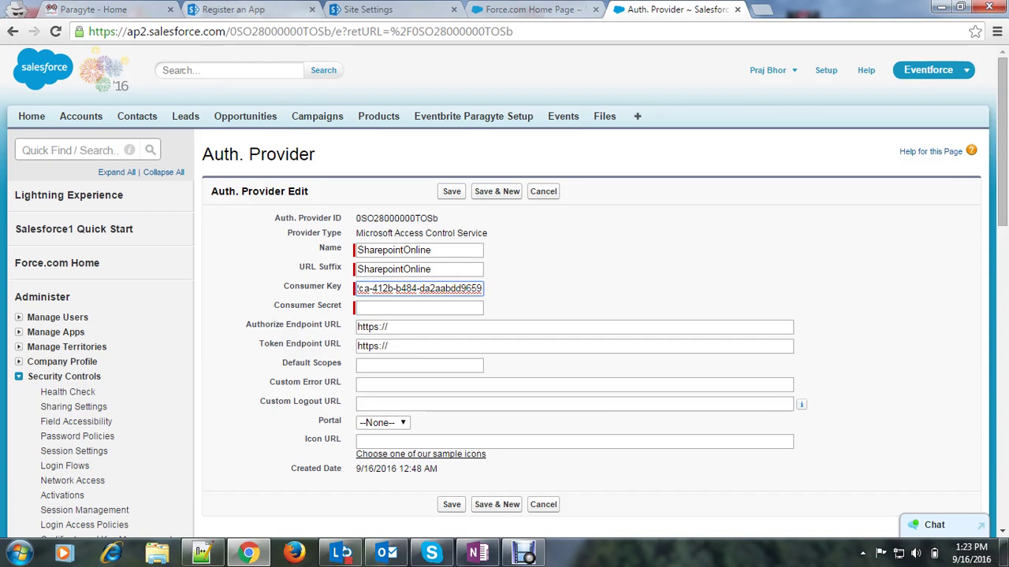
Step: Set the provider's Consumer Secret to the Client Secret copied from the SharePoint app registration page
{"action": "key", "text": "ctrl+2"}
{"action": "left_click_drag", "start_coordinate": [215, 219], "coordinate": [420, 220]}
{"action": "key", "text": "ctrl+5"}
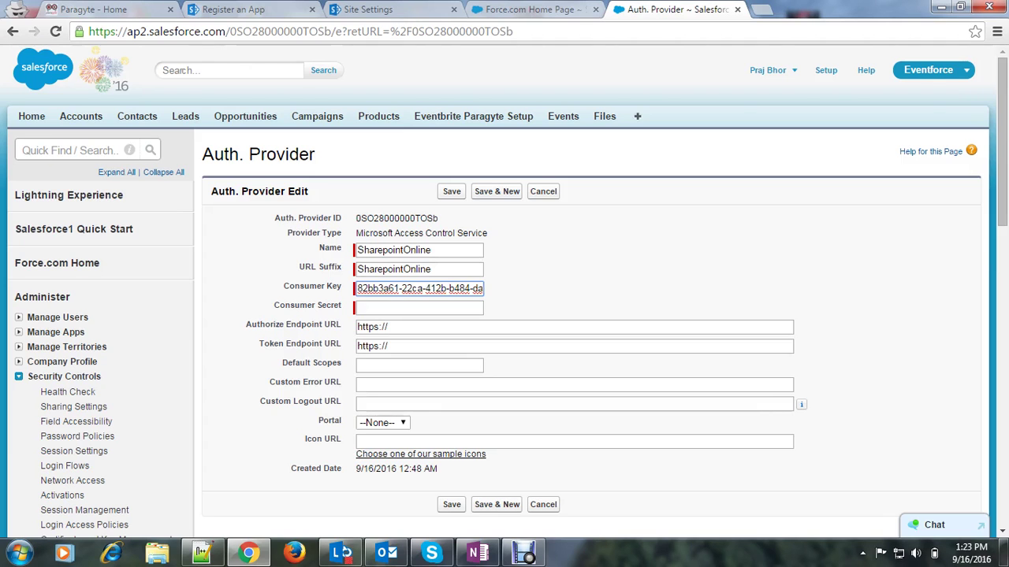
{"action": "key", "text": "Tab"}
{"action": "key", "text": "ctrl+v"}
Step: Replace the Authorize Endpoint URL with the Auth. end point URL ending in /_layouts/15/OauthAuthorize.aspx from the Notepad++ notes
{"action": "key", "text": "Tab"}
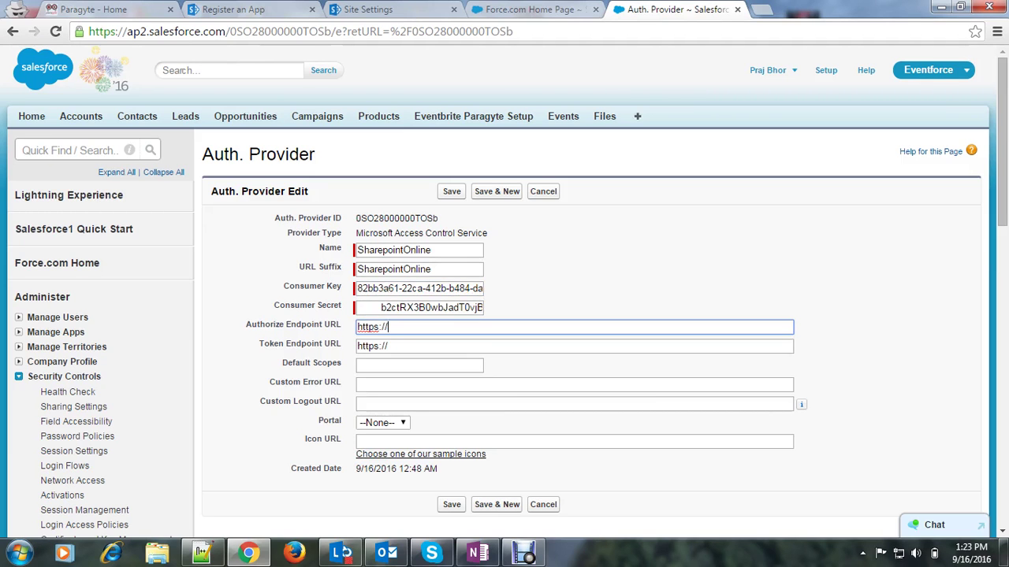
{"action": "key", "text": "BackSpace"}
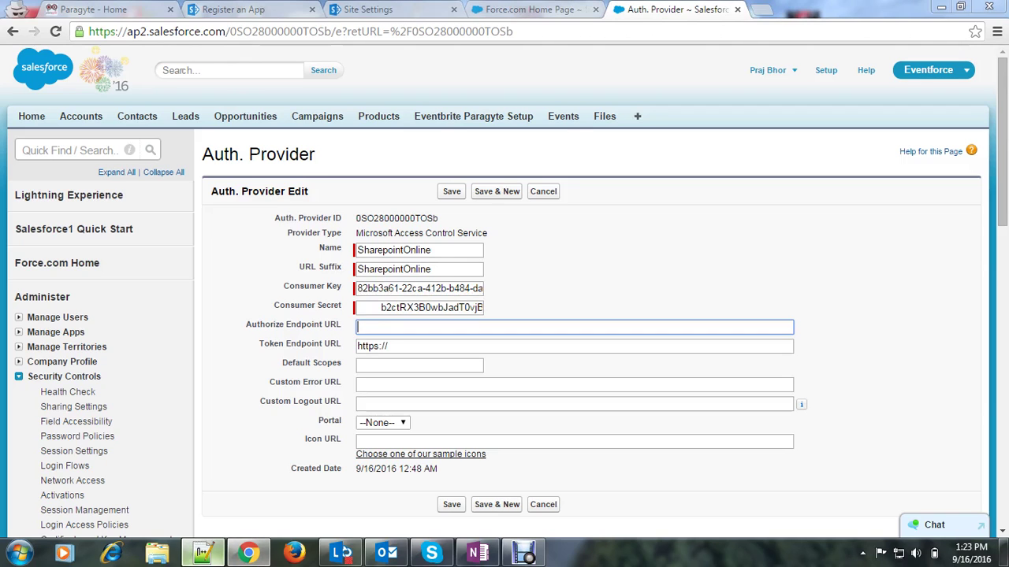
{"action": "left_click", "coordinate": [201, 554]}
{"action": "left_click", "coordinate": [39, 344]}
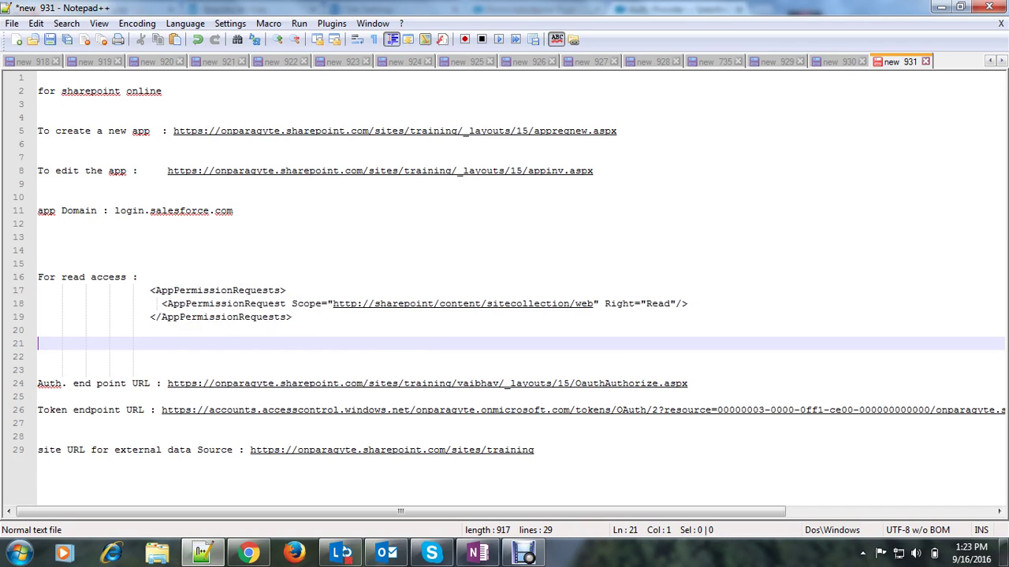
{"action": "left_click_drag", "start_coordinate": [167, 384], "coordinate": [687, 384]}
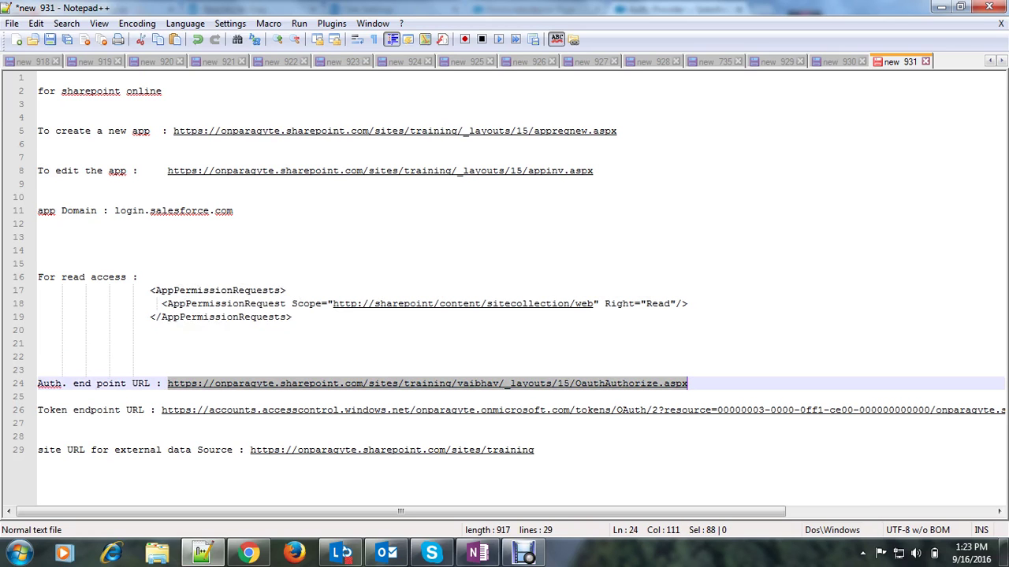
{"action": "key", "text": "alt+Tab"}
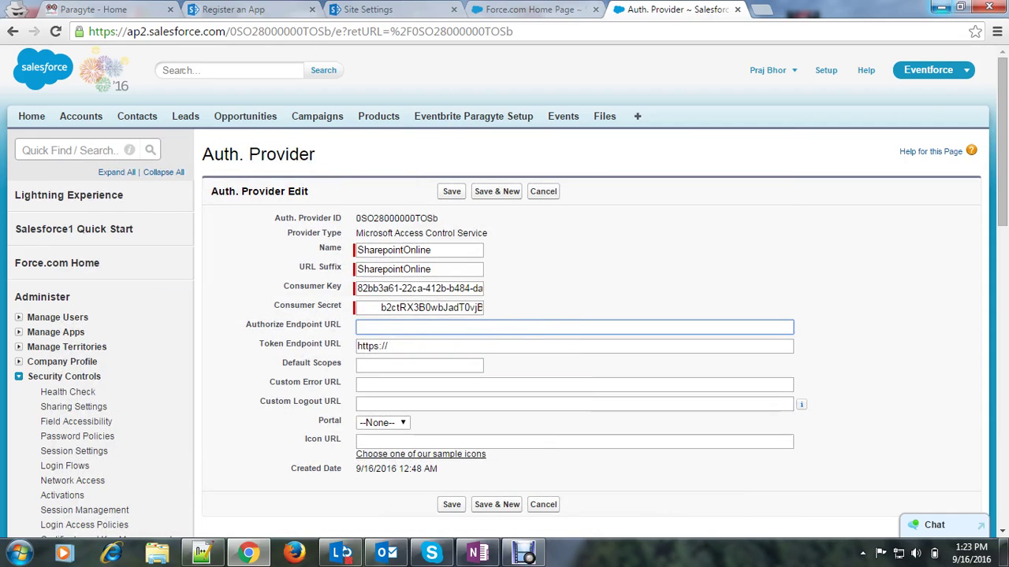
{"action": "key", "text": "ctrl+v"}
Step: Replace the Token Endpoint URL with the accounts.accesscontrol.windows.net token endpoint URL from the Notepad++ notes and save the authentication provider
{"action": "key", "text": "Tab"}
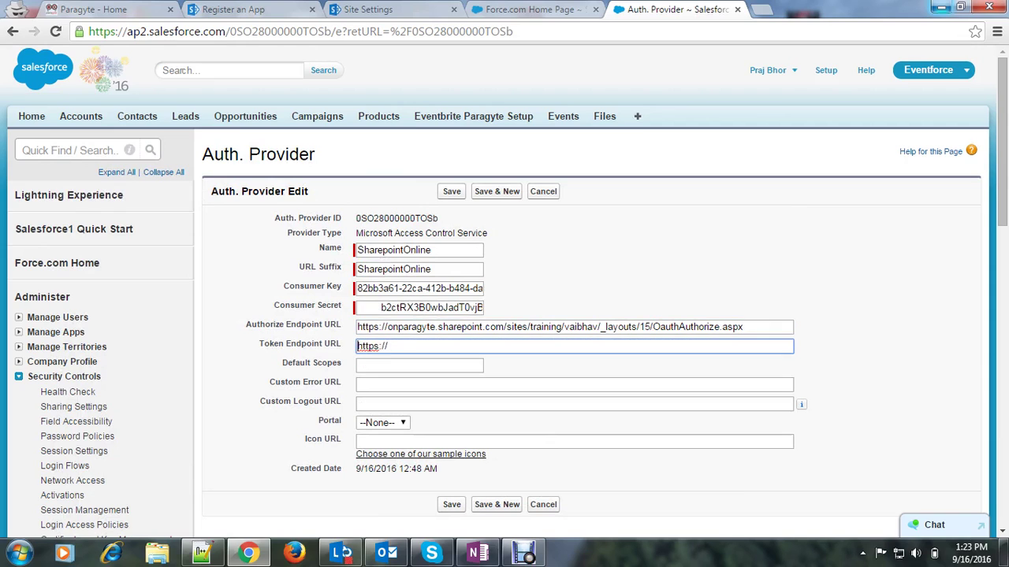
{"action": "key", "text": "ctrl+a"}
{"action": "key", "text": "BackSpace"}
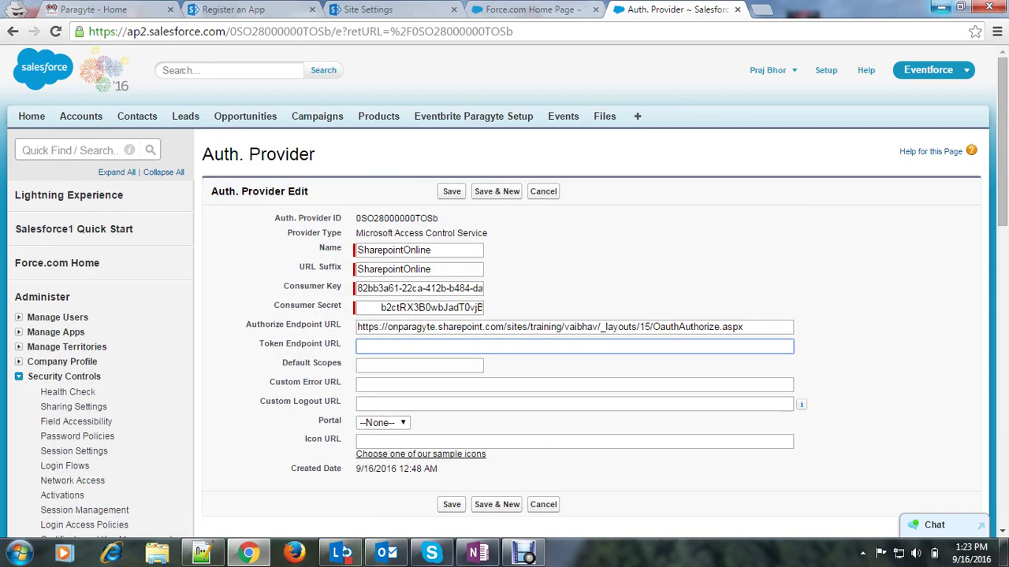
{"action": "key", "text": "alt+Tab"}
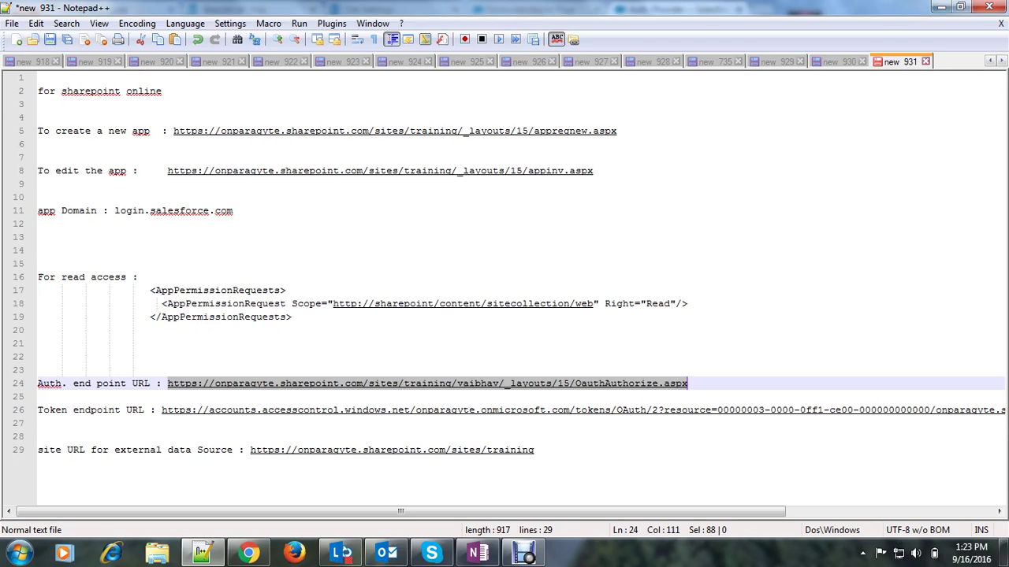
{"action": "left_click_drag", "start_coordinate": [162, 410], "coordinate": [984, 409]}
{"action": "key", "text": "ctrl+c"}
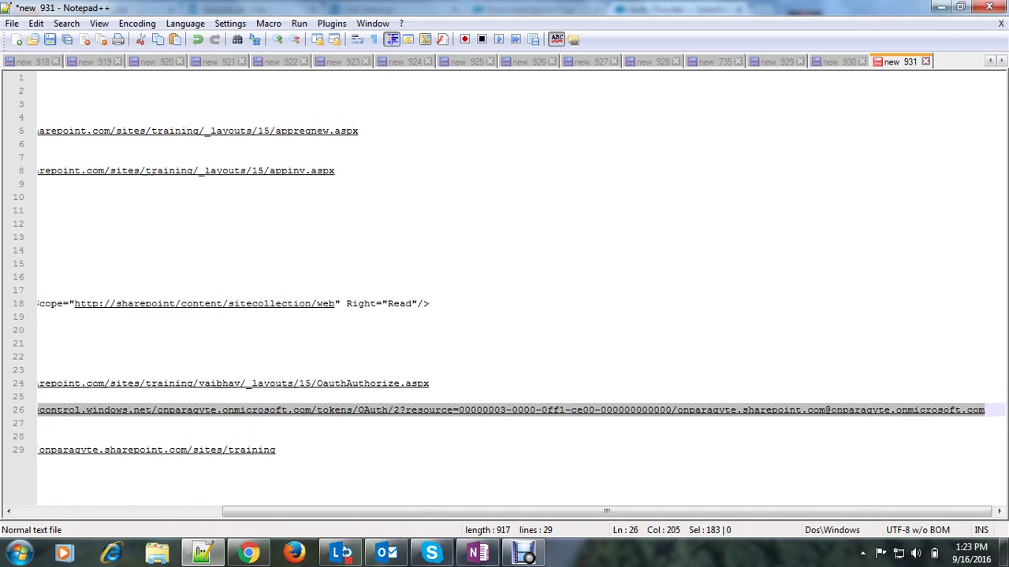
{"action": "left_click", "coordinate": [249, 553]}
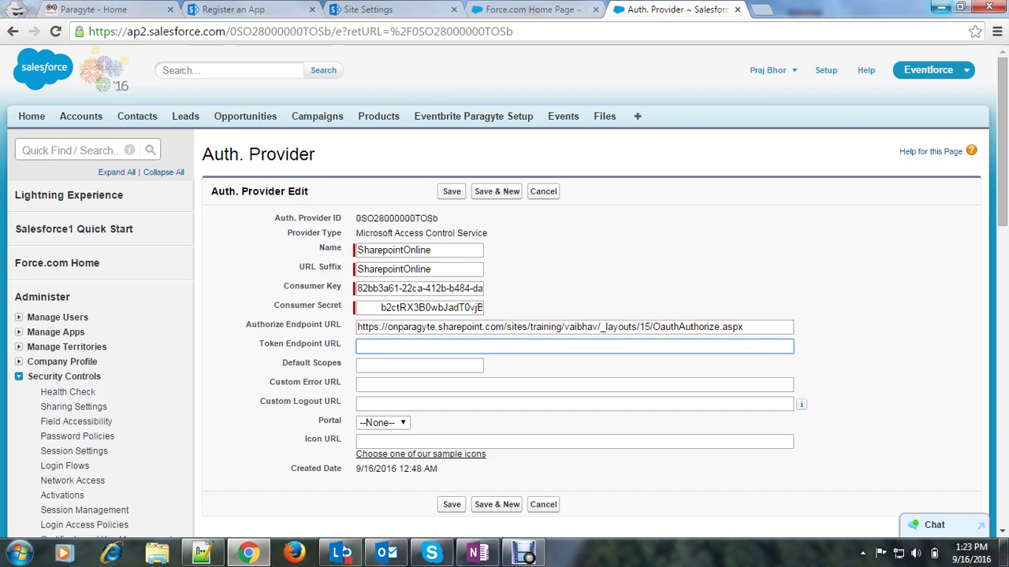
{"action": "key", "text": "ctrl+v"}
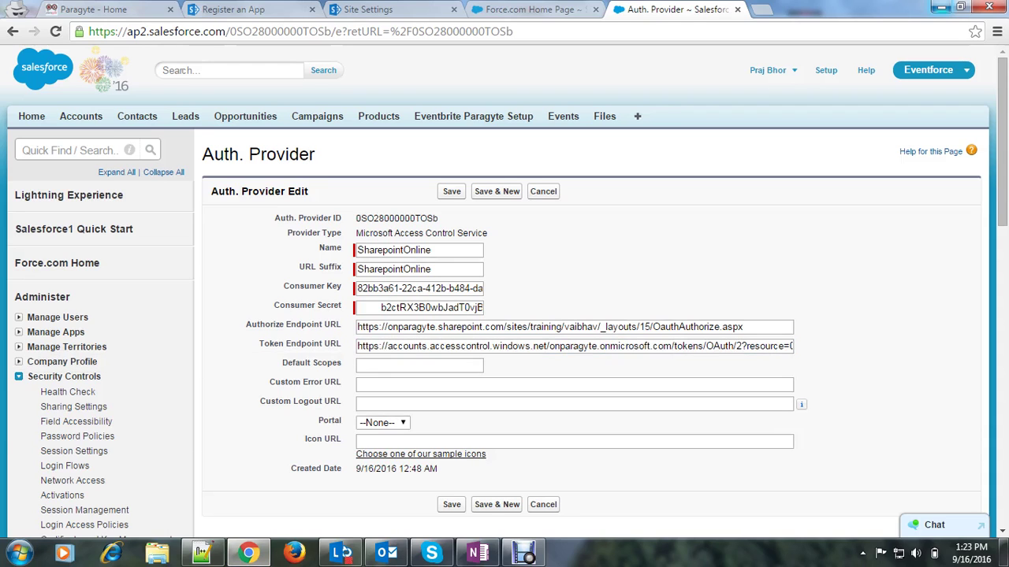
{"action": "scroll", "coordinate": [504, 291], "scroll_direction": "down", "scroll_amount": 1}
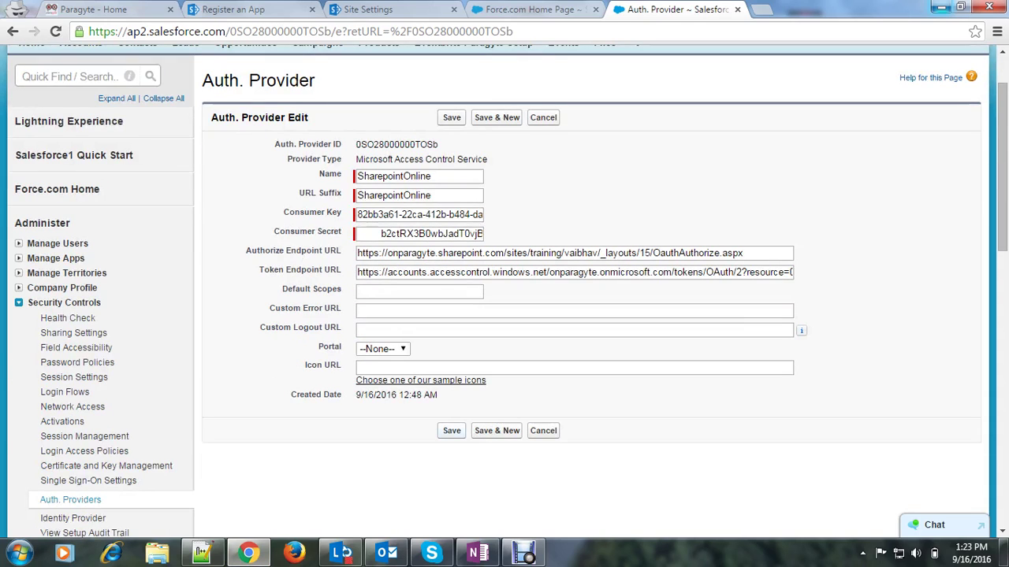
{"action": "left_click", "coordinate": [451, 430]}
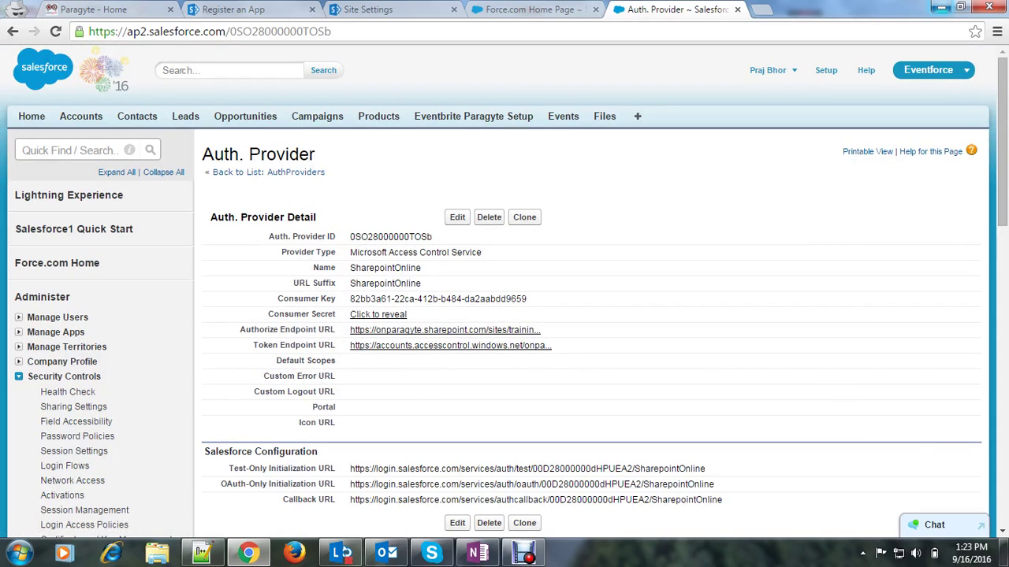
{"action": "left_click_drag", "start_coordinate": [316, 154], "coordinate": [202, 154]}
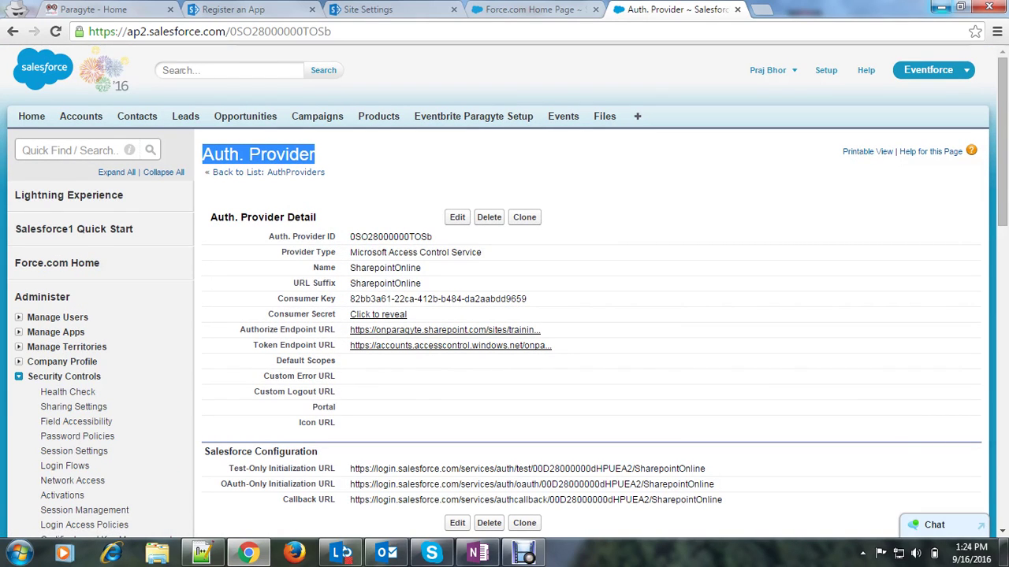
Step: Find External Data Sources in Setup and start a new external data source labelled File Connect
{"action": "left_click", "coordinate": [70, 150]}
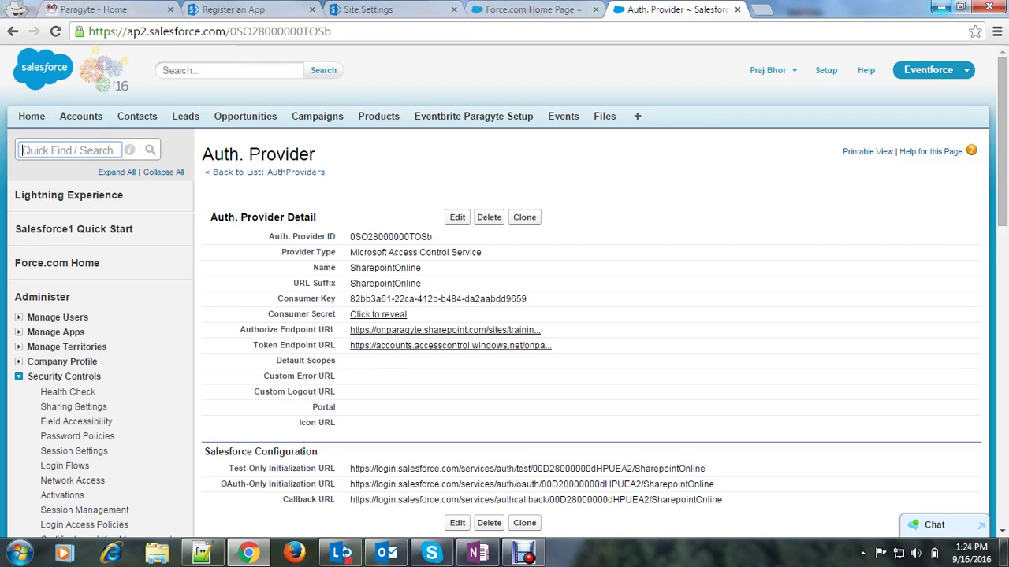
{"action": "type", "text": "exter"}
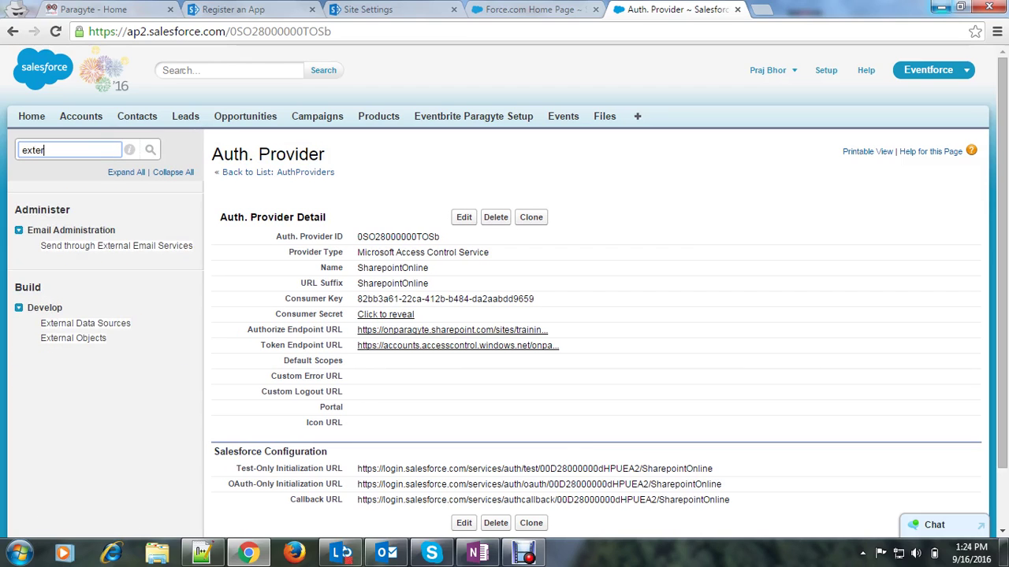
{"action": "left_click", "coordinate": [85, 323]}
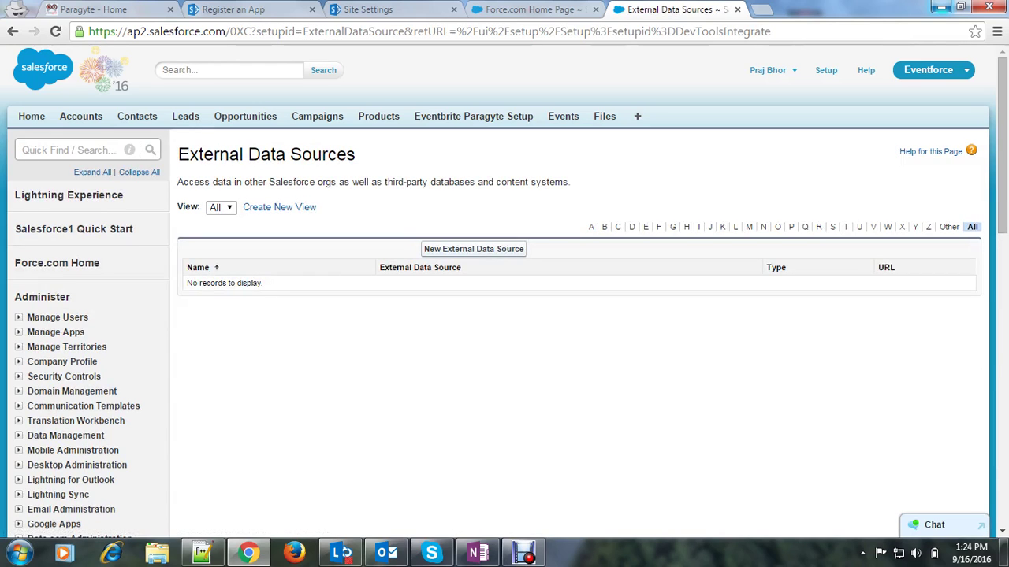
{"action": "left_click", "coordinate": [474, 249]}
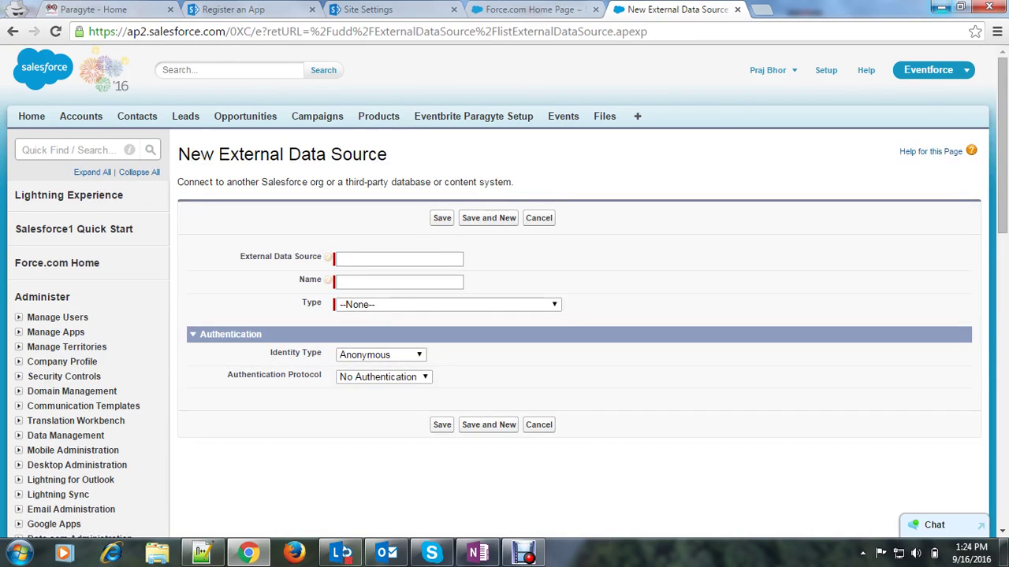
{"action": "type", "text": "File Con"}
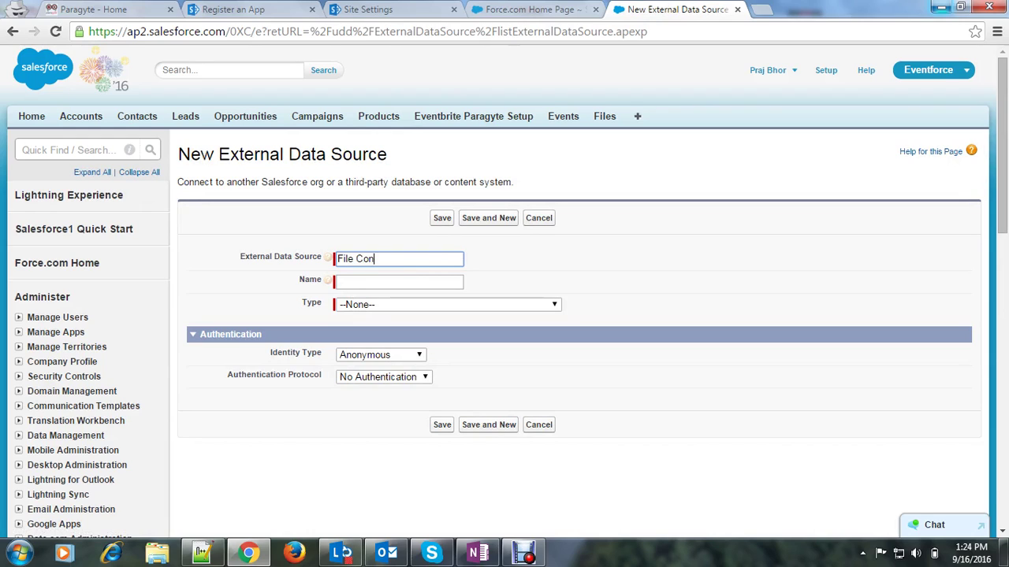
{"action": "type", "text": "nect"}
{"action": "key", "text": "Tab"}
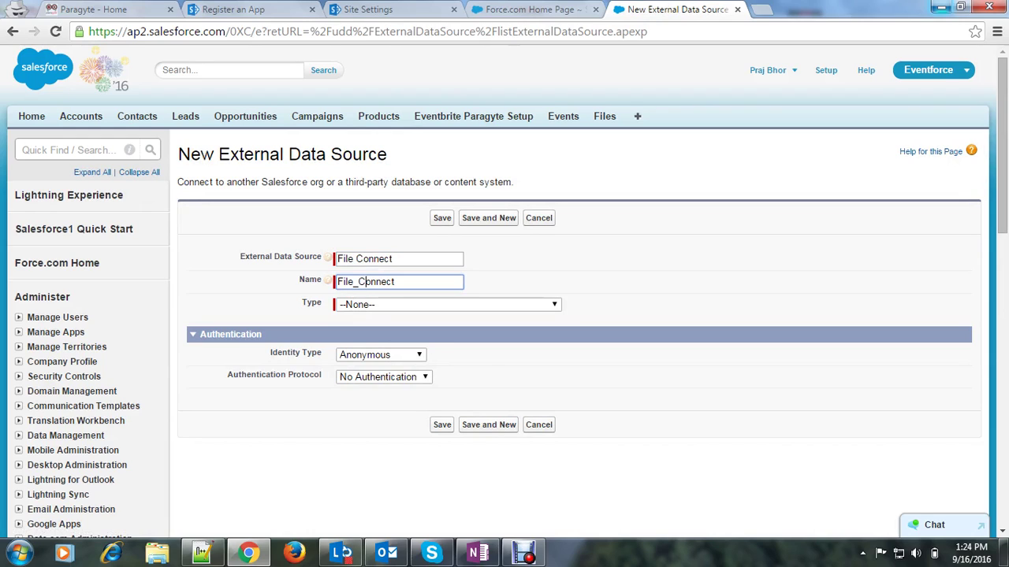
Step: Set the external data source's type to Files Connect: Microsoft SharePoint Online
{"action": "key", "text": "Tab"}
{"action": "key", "text": "alt+Down"}
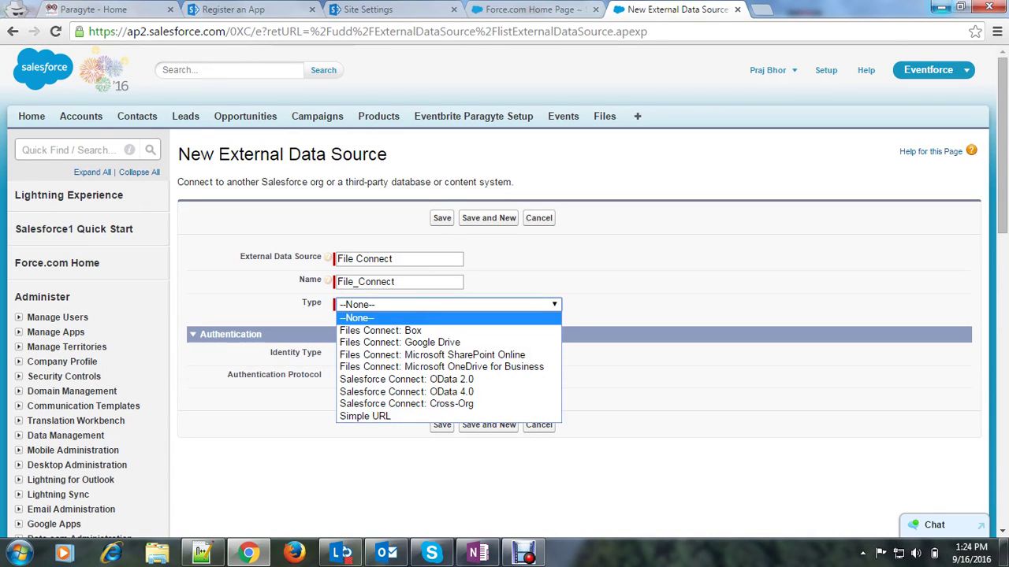
{"action": "key", "text": "Down"}
{"action": "key", "text": "Down"}
{"action": "key", "text": "Down"}
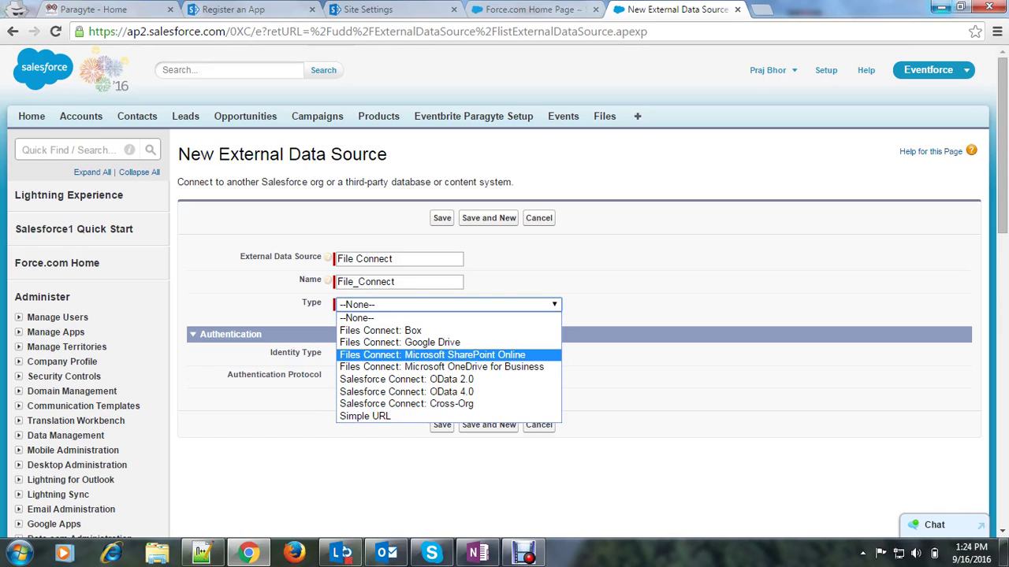
{"action": "key", "text": "Return"}
{"action": "key", "text": "Tab"}
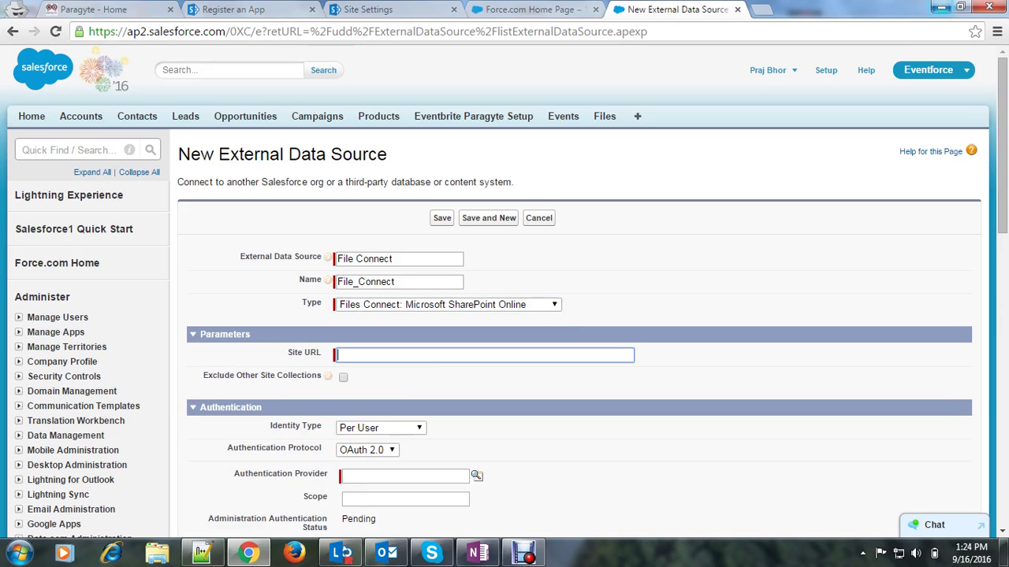
{"action": "key", "text": "alt+Tab"}
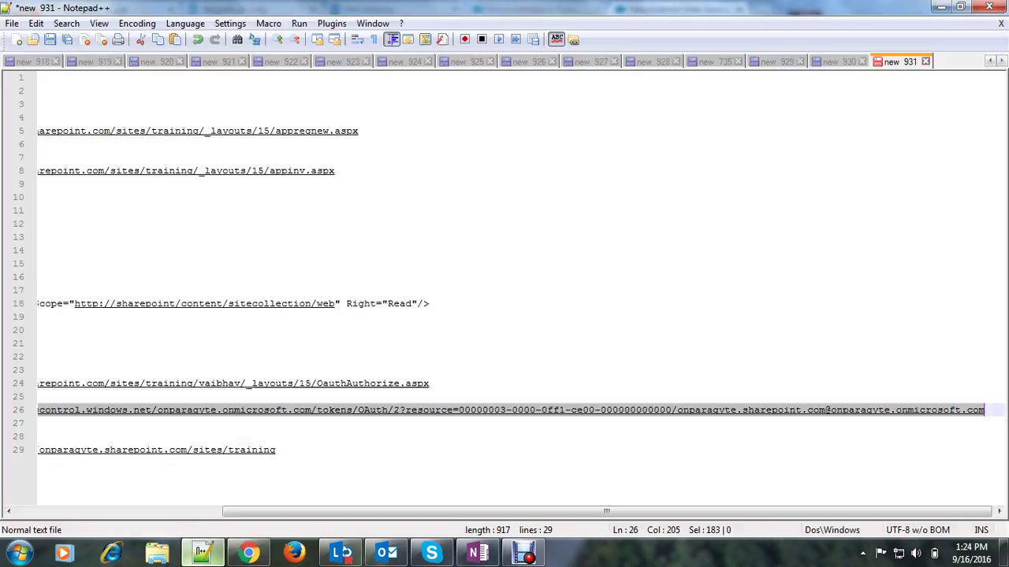
{"action": "left_click_drag", "start_coordinate": [276, 450], "coordinate": [67, 450]}
{"action": "left_click", "coordinate": [535, 450]}
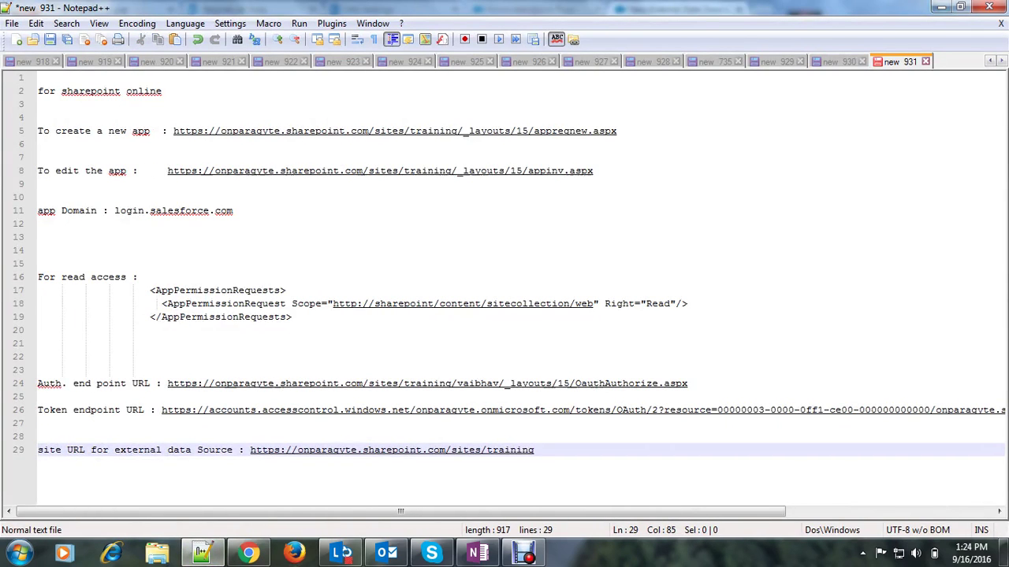
{"action": "left_click_drag", "start_coordinate": [535, 450], "coordinate": [251, 450]}
{"action": "key", "text": "ctrl+c"}
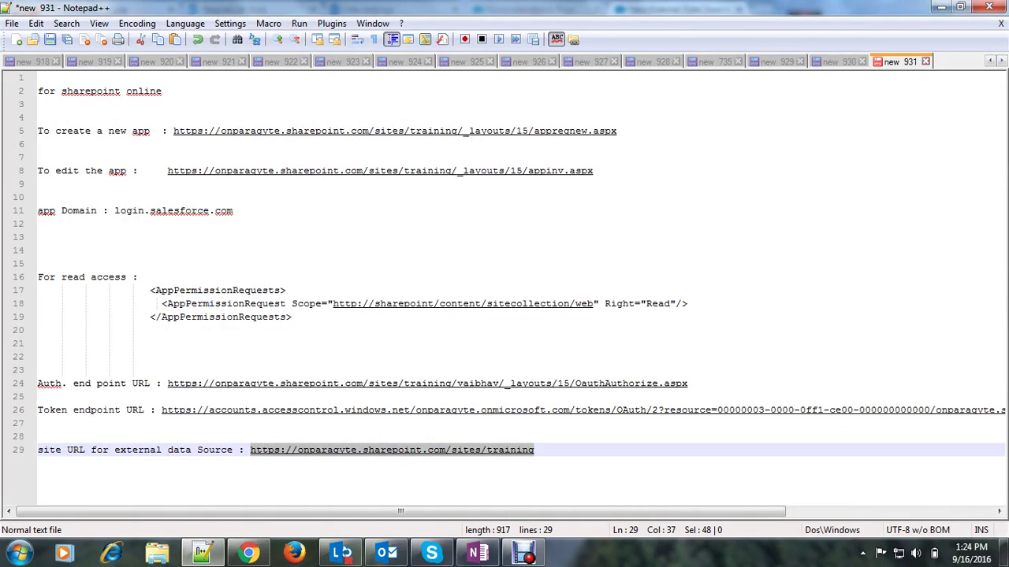
{"action": "left_click", "coordinate": [248, 554]}
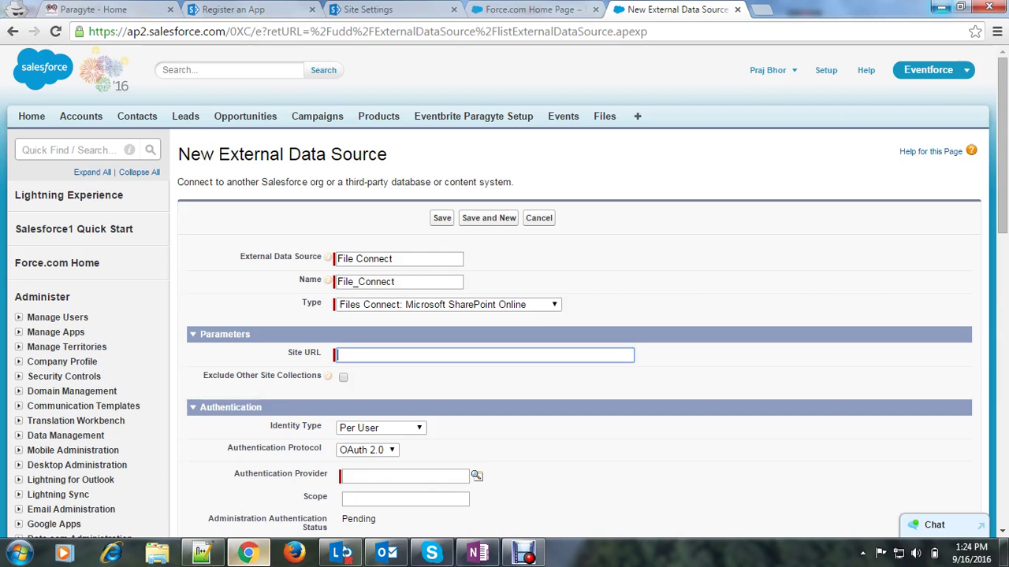
{"action": "key", "text": "ctrl+v"}
Step: Keep the Per User identity type and OAuth 2.0 protocol, and choose SharepointOnline as the authentication provider
{"action": "scroll", "coordinate": [504, 315], "scroll_direction": "down", "scroll_amount": 1}
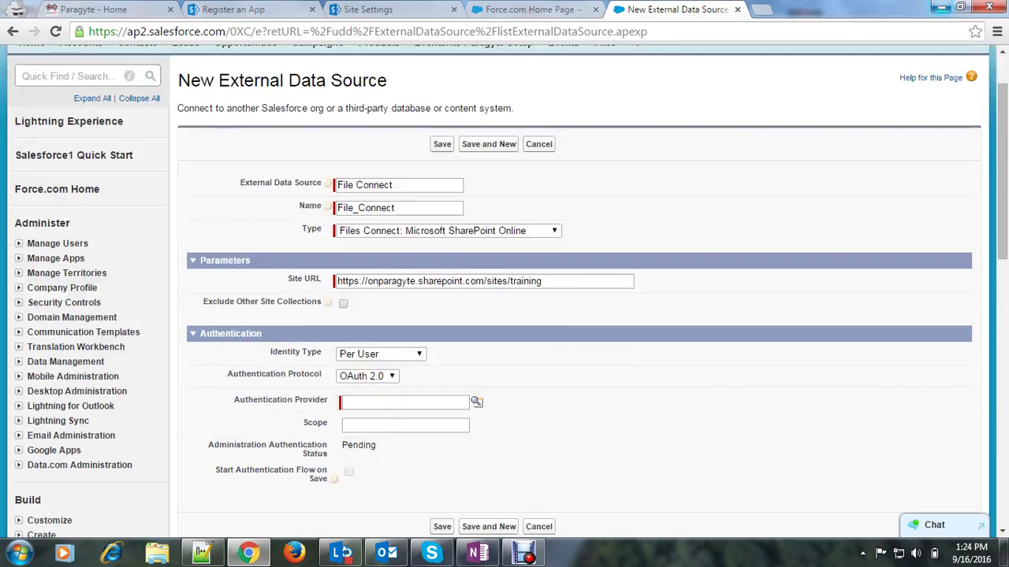
{"action": "left_click", "coordinate": [381, 354]}
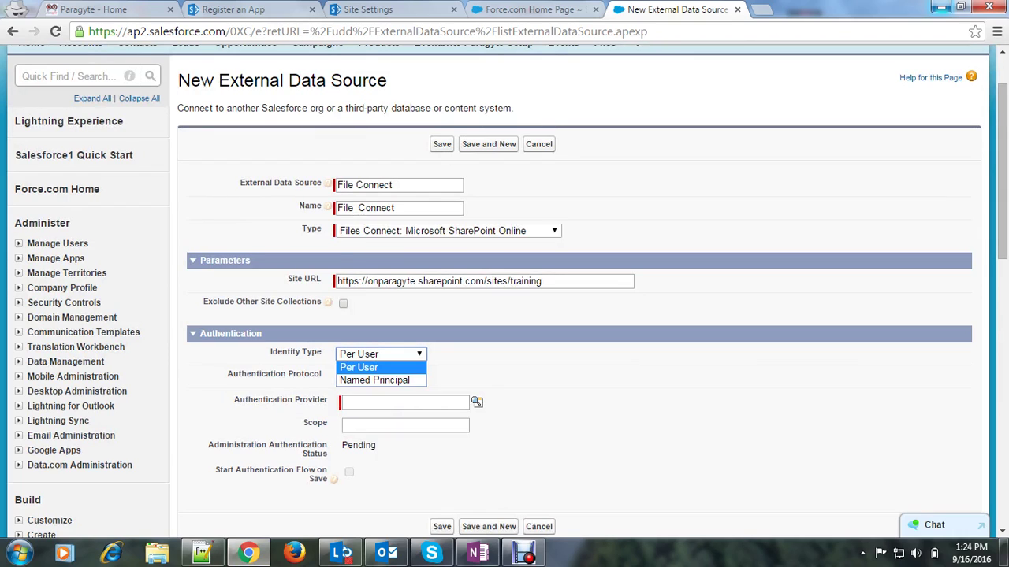
{"action": "left_click", "coordinate": [371, 367]}
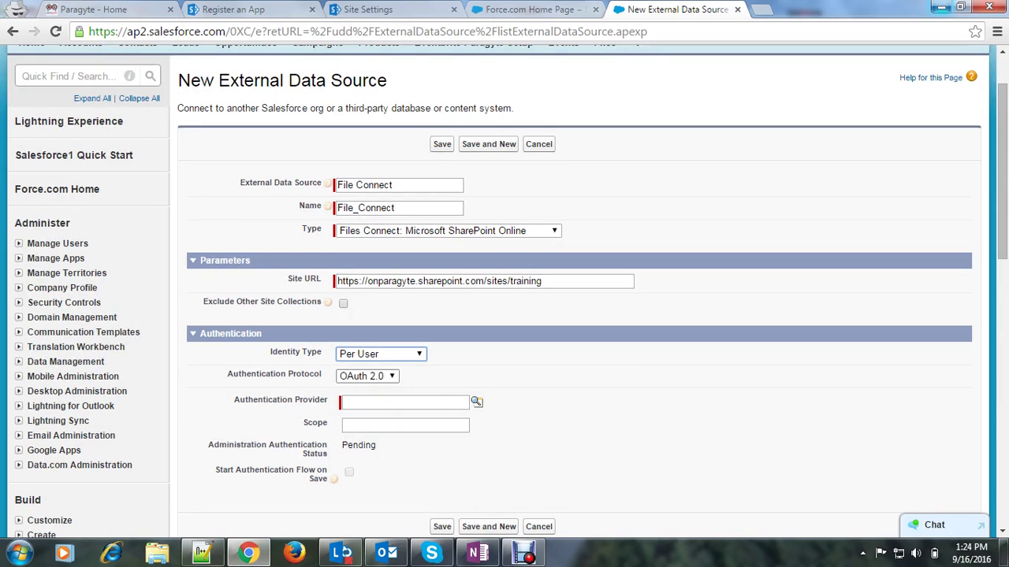
{"action": "left_click", "coordinate": [367, 377]}
{"action": "left_click", "coordinate": [470, 377]}
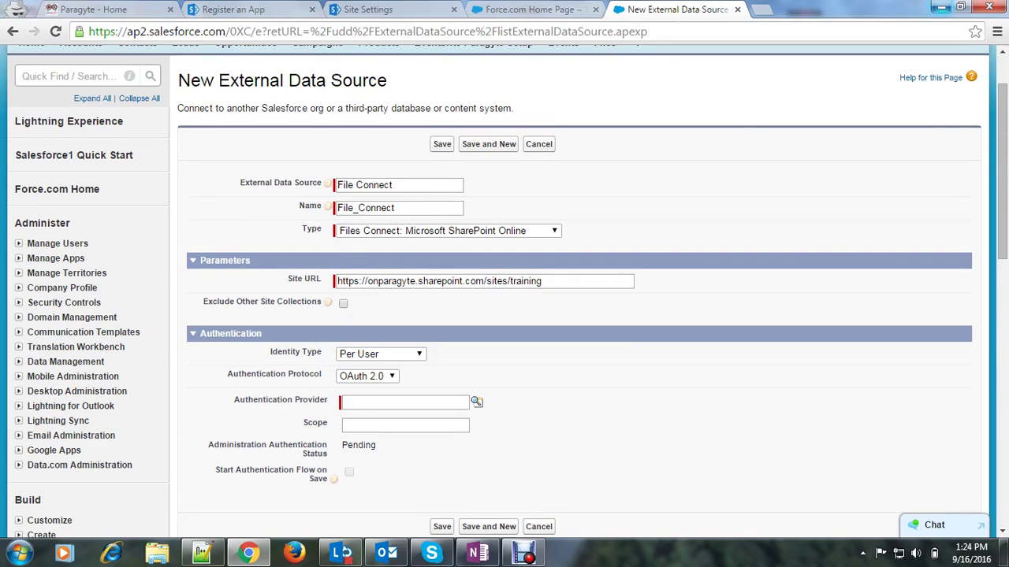
{"action": "left_click", "coordinate": [476, 402]}
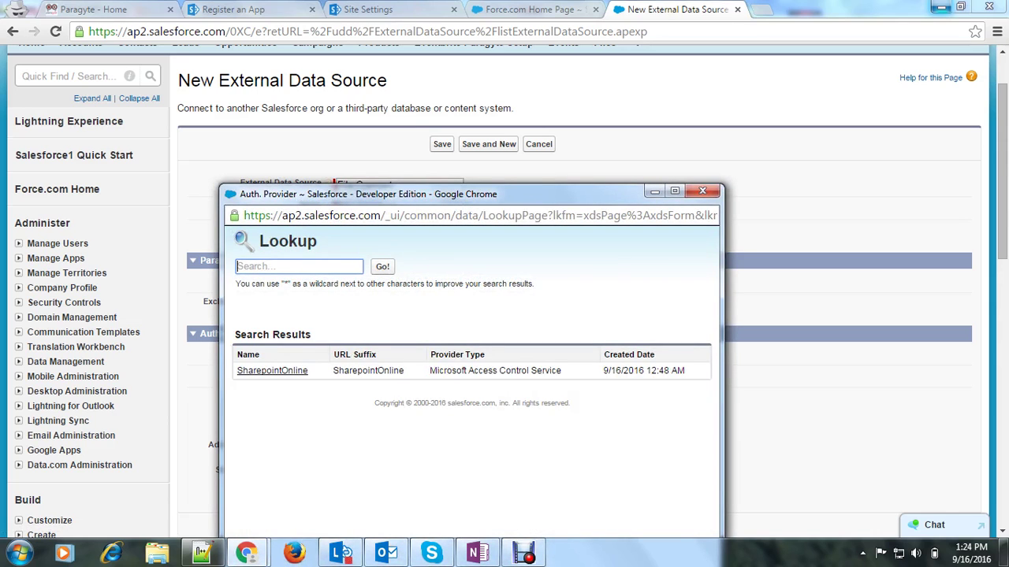
{"action": "left_click", "coordinate": [272, 371]}
Step: Save the File Connect data source with the authentication flow started on save, and trust the ForMSSharepointOnline app
{"action": "scroll", "coordinate": [499, 292], "scroll_direction": "down", "scroll_amount": 1}
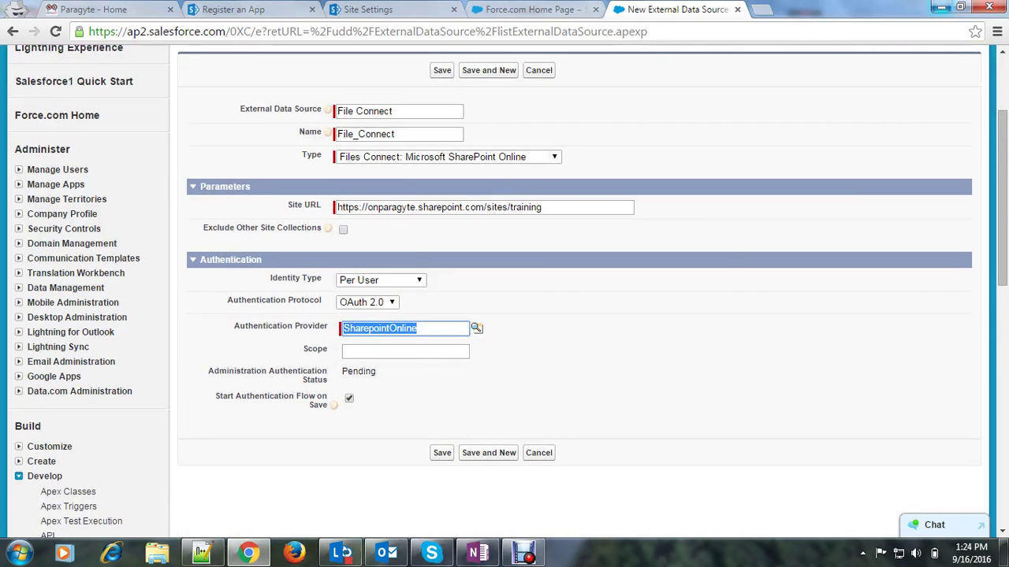
{"action": "left_click", "coordinate": [441, 452]}
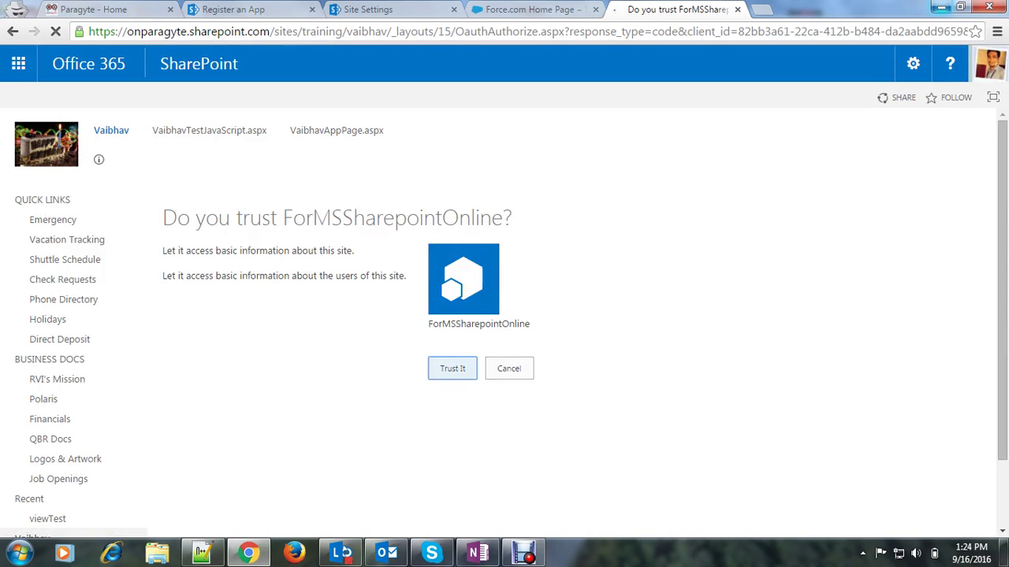
{"action": "left_click", "coordinate": [452, 368]}
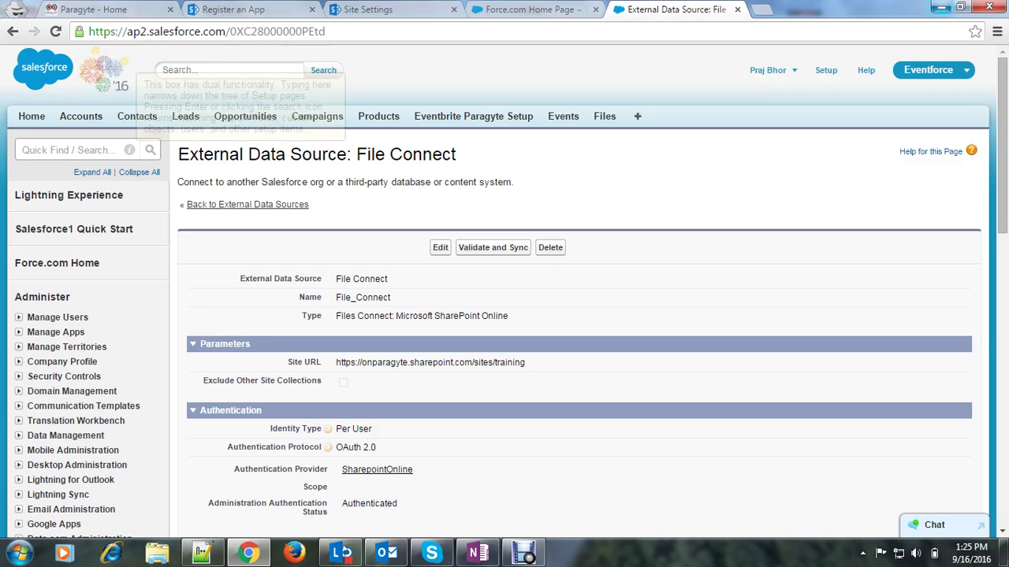
Step: Find Permission Sets in Setup and open the External Data Source Access settings of the forSharepointOnline permission set
{"action": "left_click", "coordinate": [69, 150]}
{"action": "type", "text": "perm"}
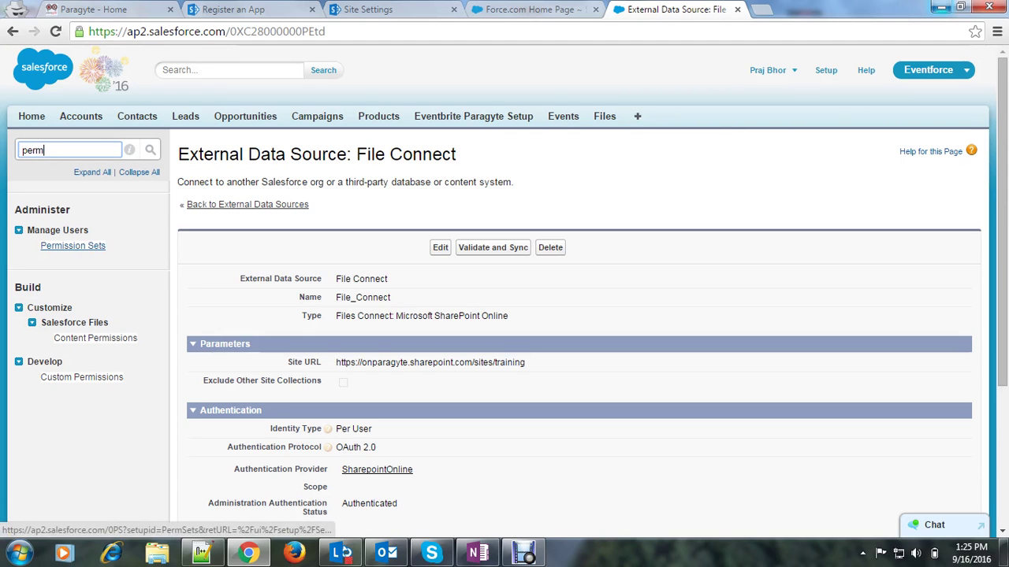
{"action": "left_click", "coordinate": [72, 246]}
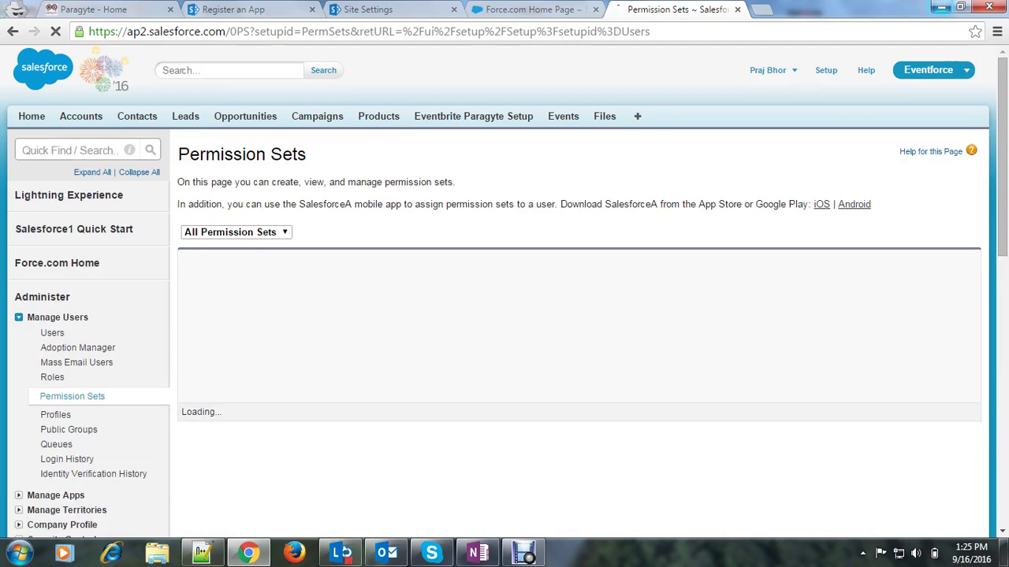
{"action": "left_click", "coordinate": [290, 302]}
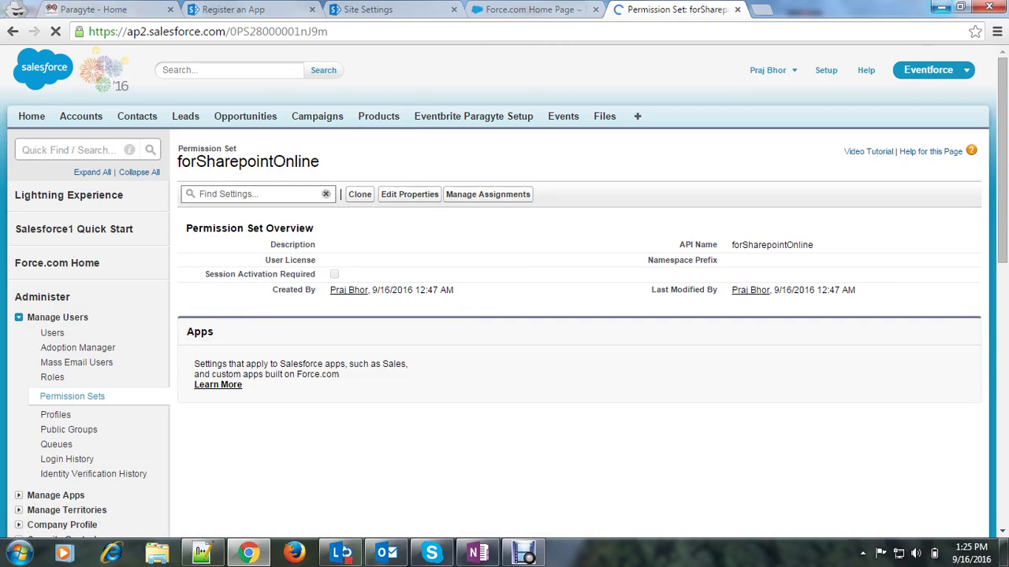
{"action": "scroll", "coordinate": [492, 398], "scroll_direction": "down", "scroll_amount": 2}
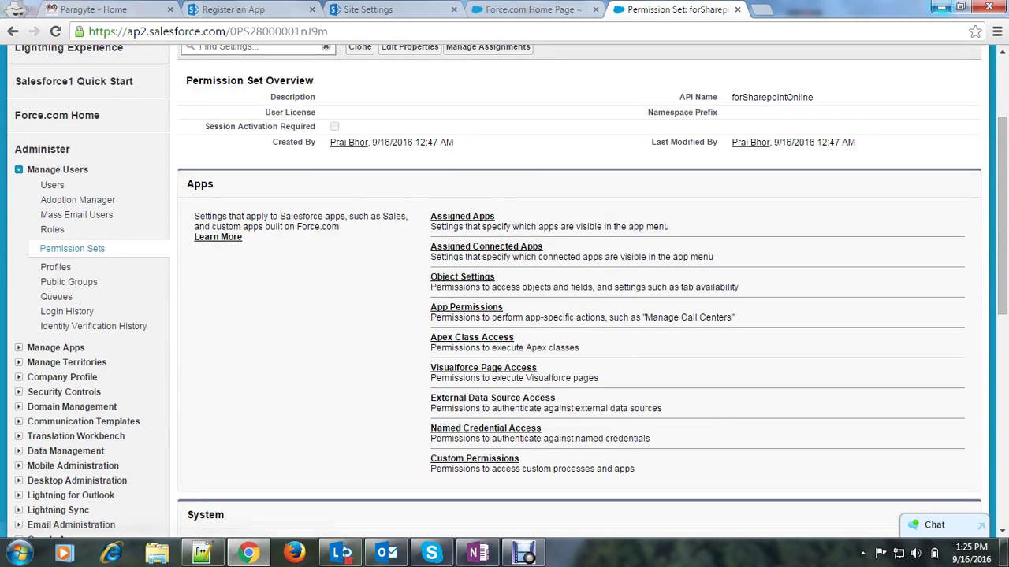
{"action": "left_click", "coordinate": [493, 398]}
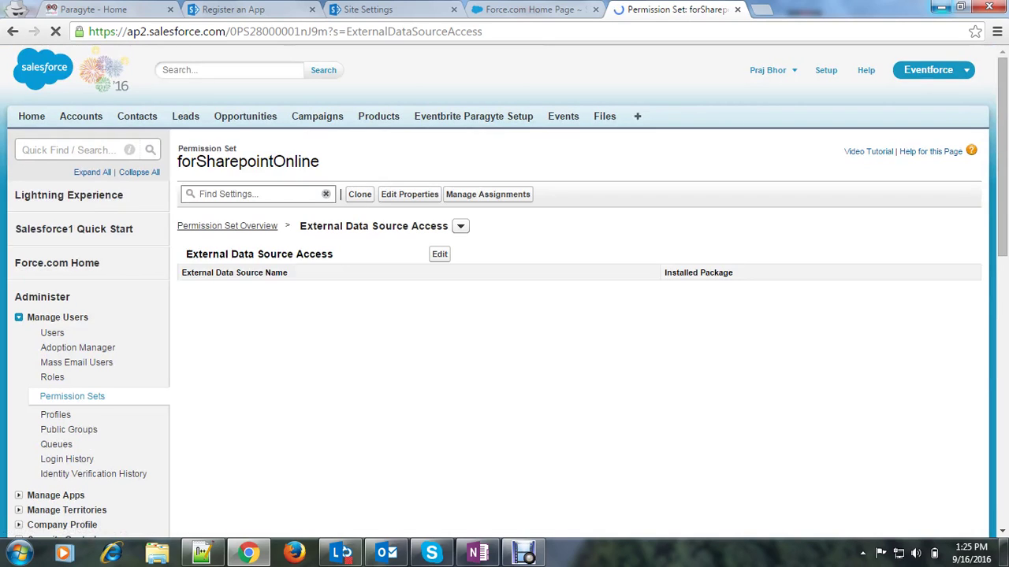
Step: Enable the File_Connect external data source for the forSharepointOnline permission set and save the access settings
{"action": "left_click", "coordinate": [439, 254]}
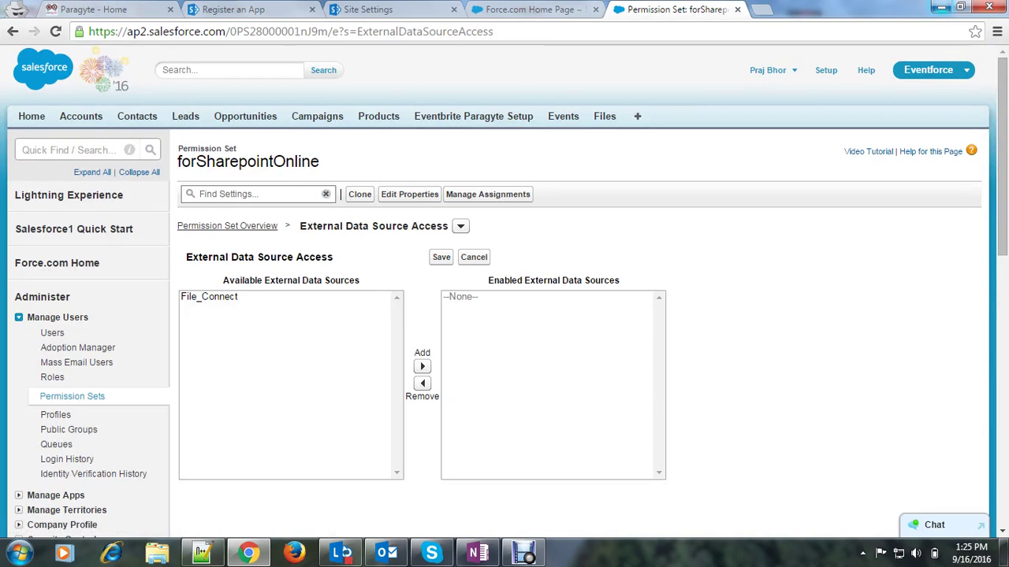
{"action": "left_click", "coordinate": [209, 296]}
{"action": "left_click", "coordinate": [422, 366]}
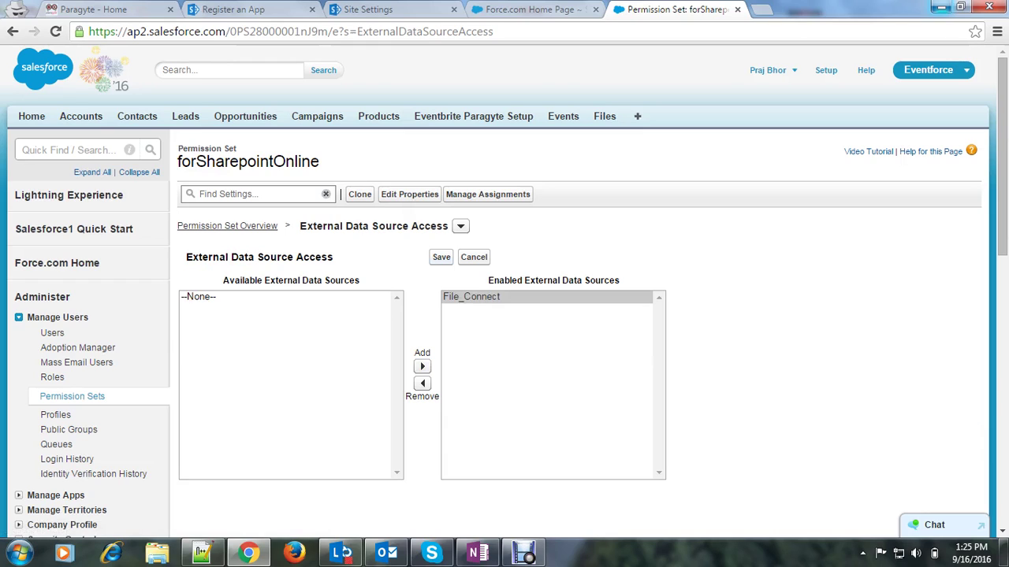
{"action": "left_click", "coordinate": [442, 257]}
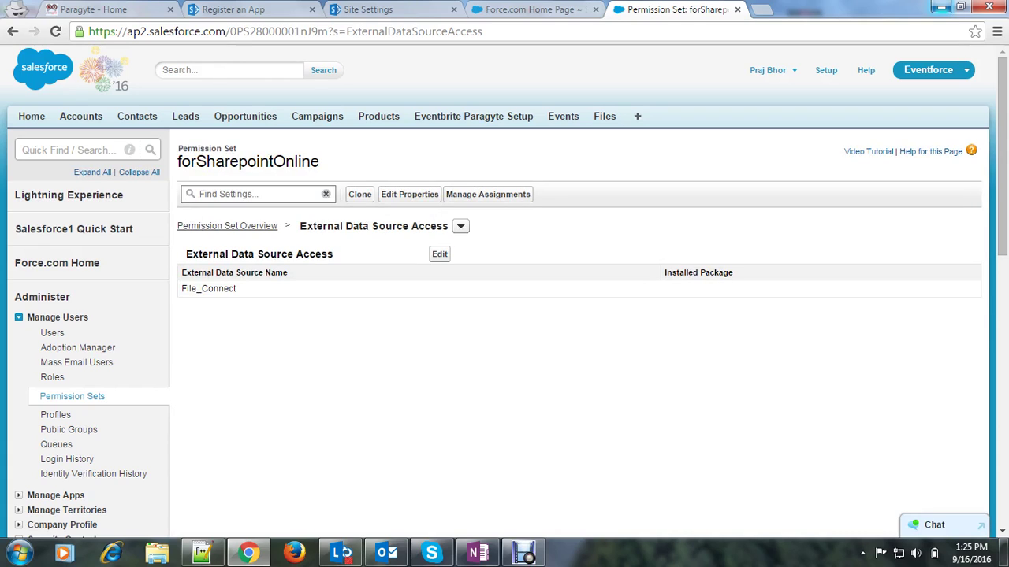
Step: Open the File Connect external files in Salesforce Files and link the external SharePoint account to Salesforce
{"action": "left_click", "coordinate": [605, 116]}
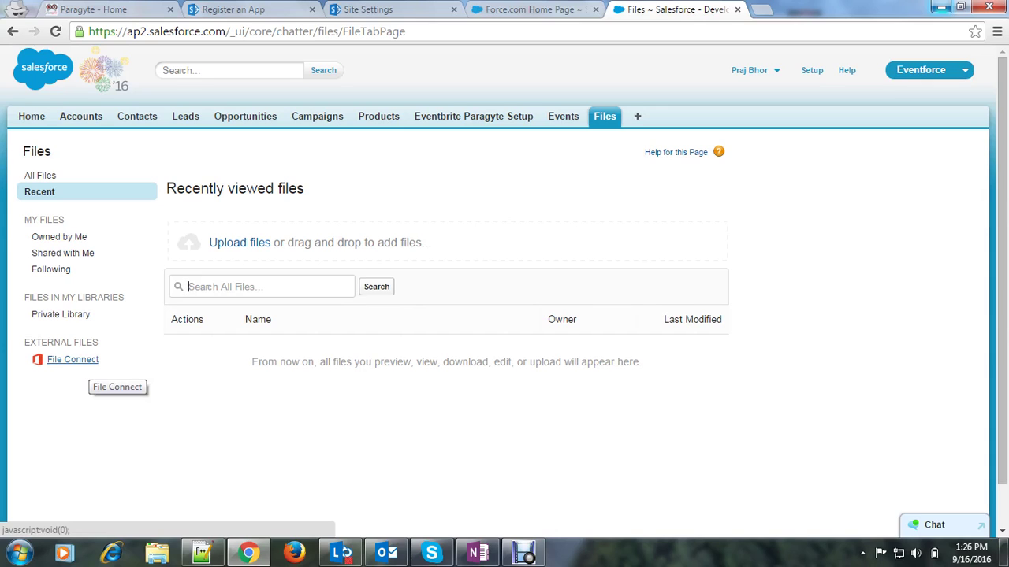
{"action": "left_click", "coordinate": [79, 360]}
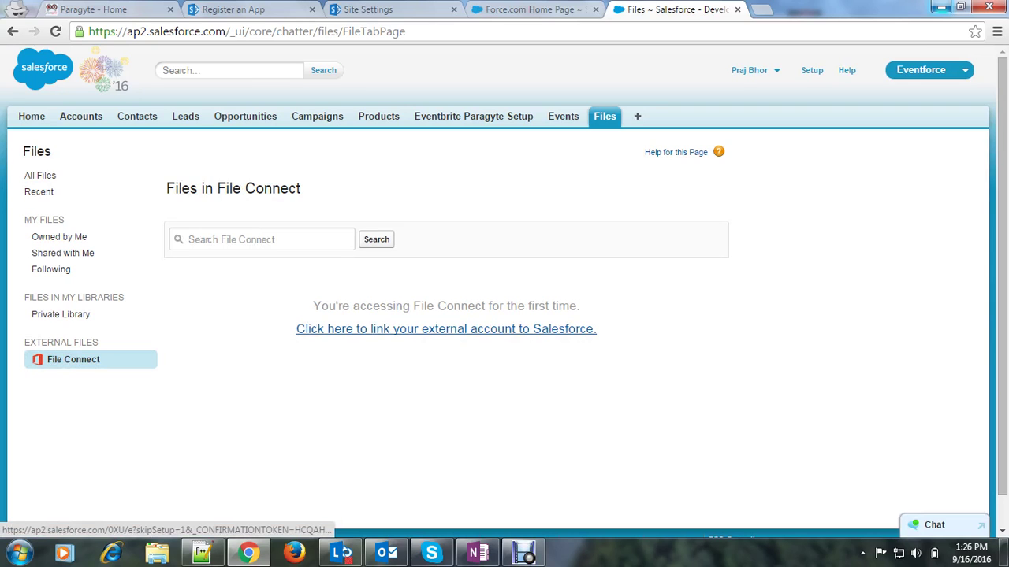
{"action": "left_click", "coordinate": [446, 329]}
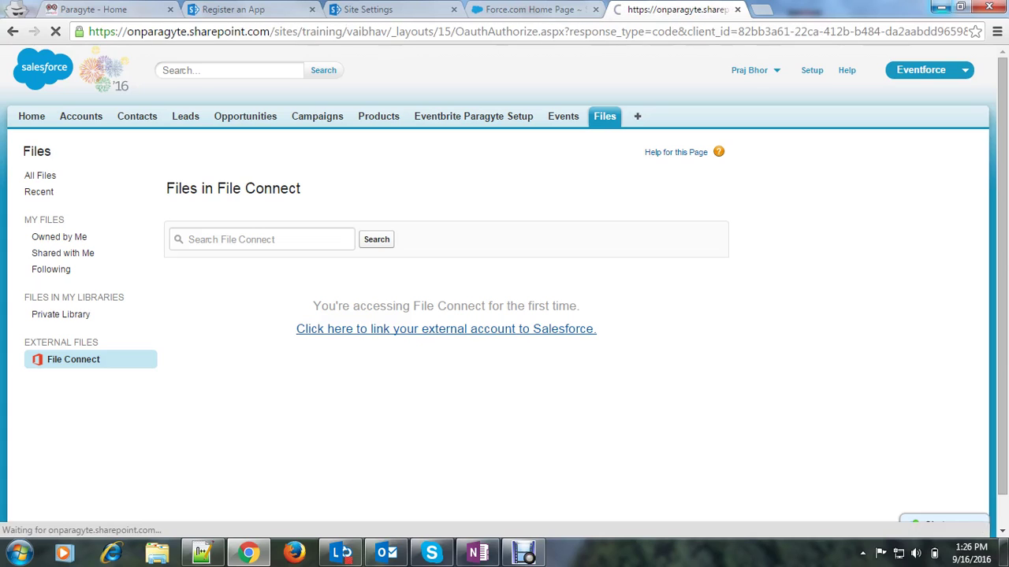
{"action": "key", "text": "Return"}
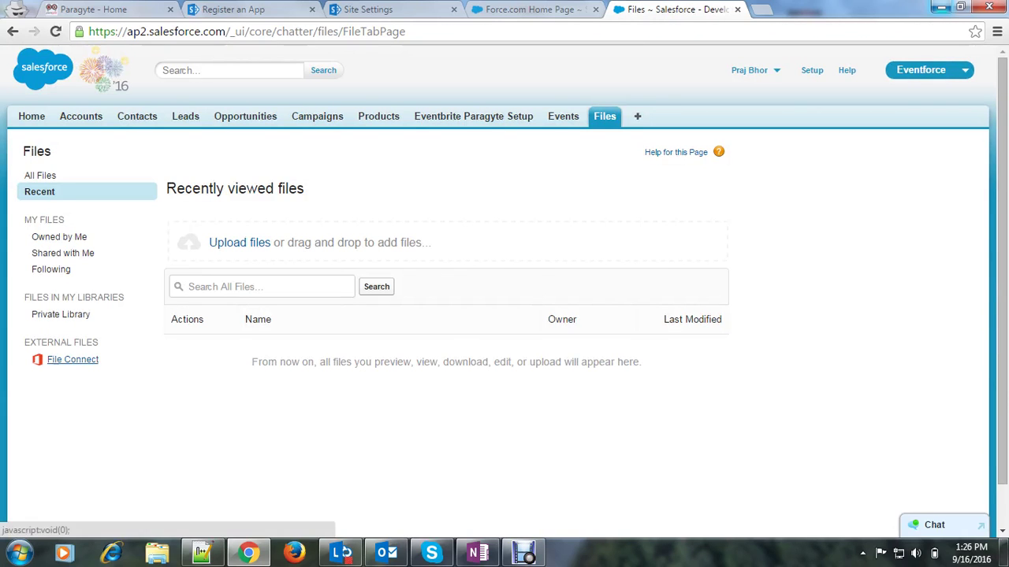
Step: Browse the File Connect folders, look inside Certifications and return to the folder list, ending on the Paragyte home page
{"action": "left_click", "coordinate": [72, 359]}
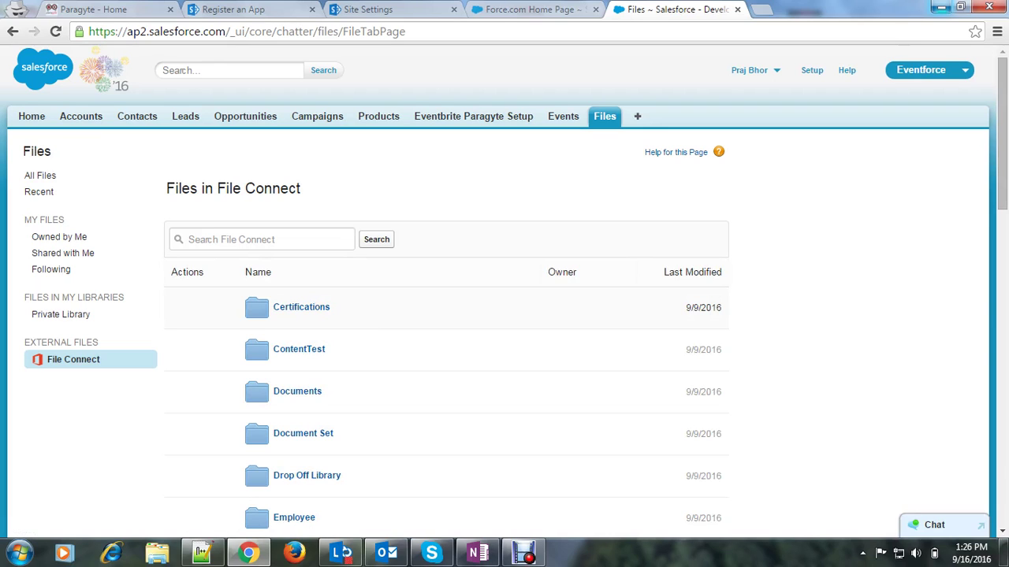
{"action": "scroll", "coordinate": [446, 315], "scroll_direction": "down", "scroll_amount": 8}
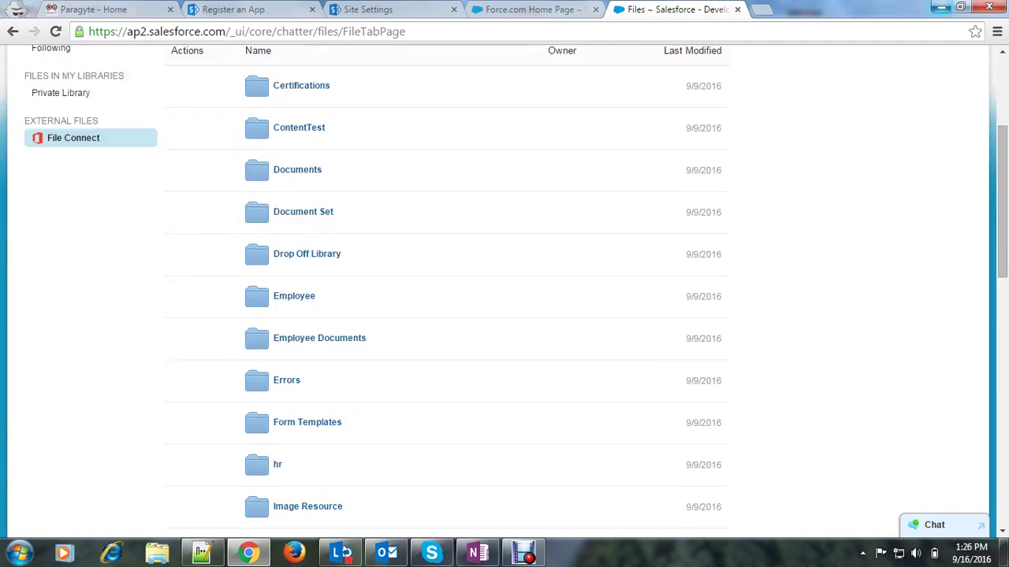
{"action": "scroll", "coordinate": [446, 315], "scroll_direction": "down", "scroll_amount": 5}
{"action": "scroll", "coordinate": [446, 315], "scroll_direction": "up", "scroll_amount": 10}
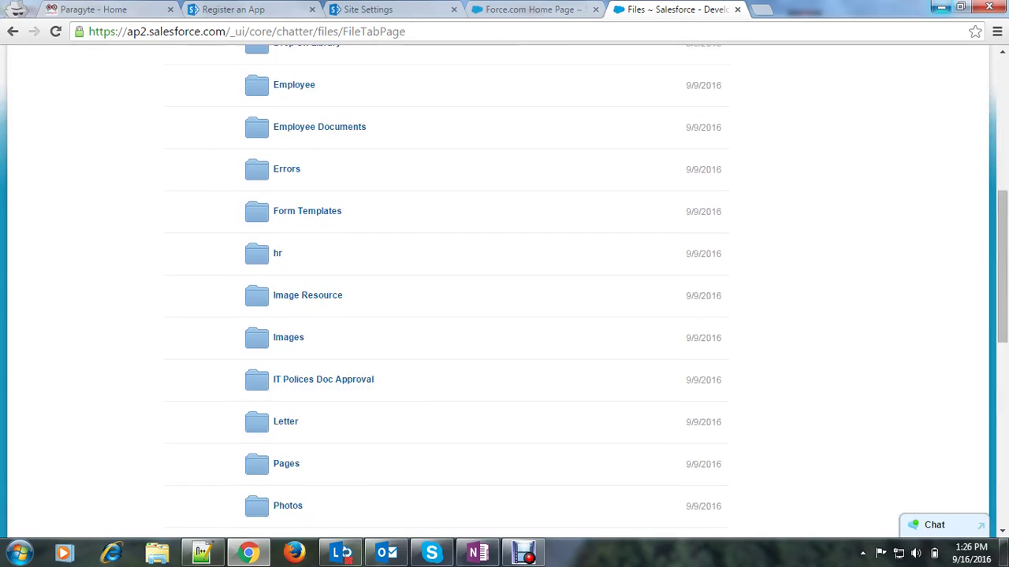
{"action": "scroll", "coordinate": [446, 315], "scroll_direction": "up", "scroll_amount": 3}
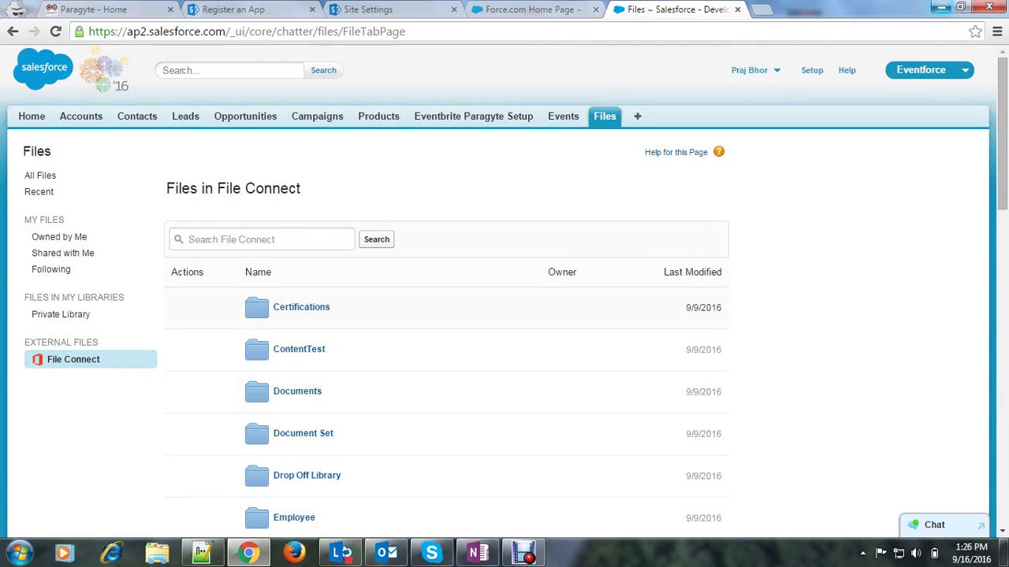
{"action": "left_click", "coordinate": [301, 307]}
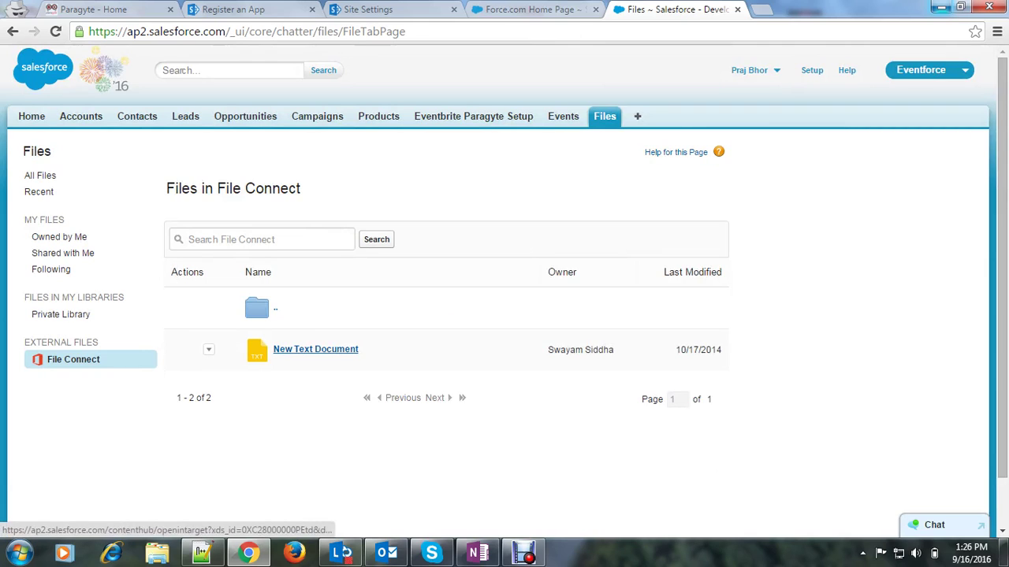
{"action": "left_click", "coordinate": [275, 309]}
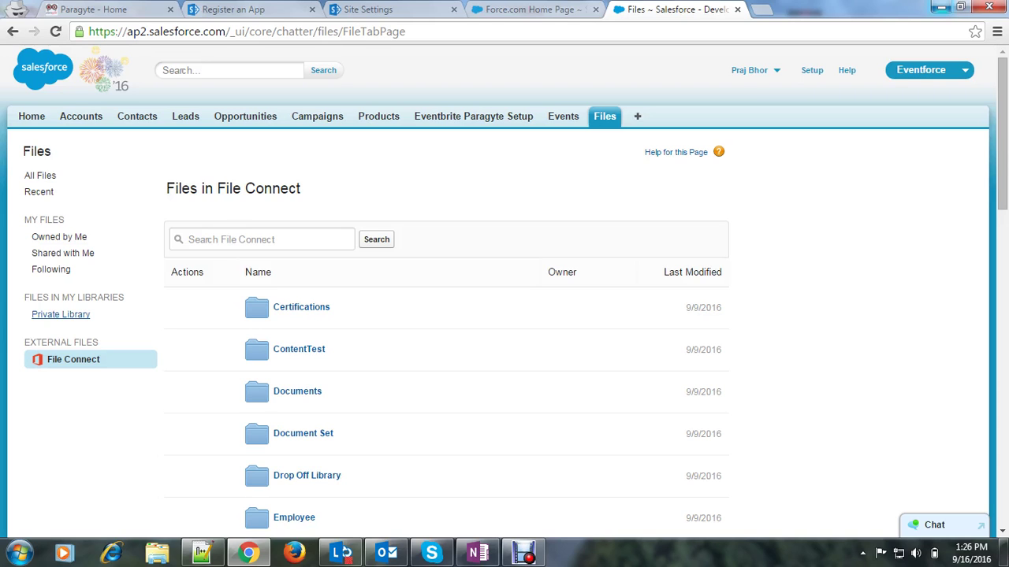
{"action": "left_click", "coordinate": [104, 9]}
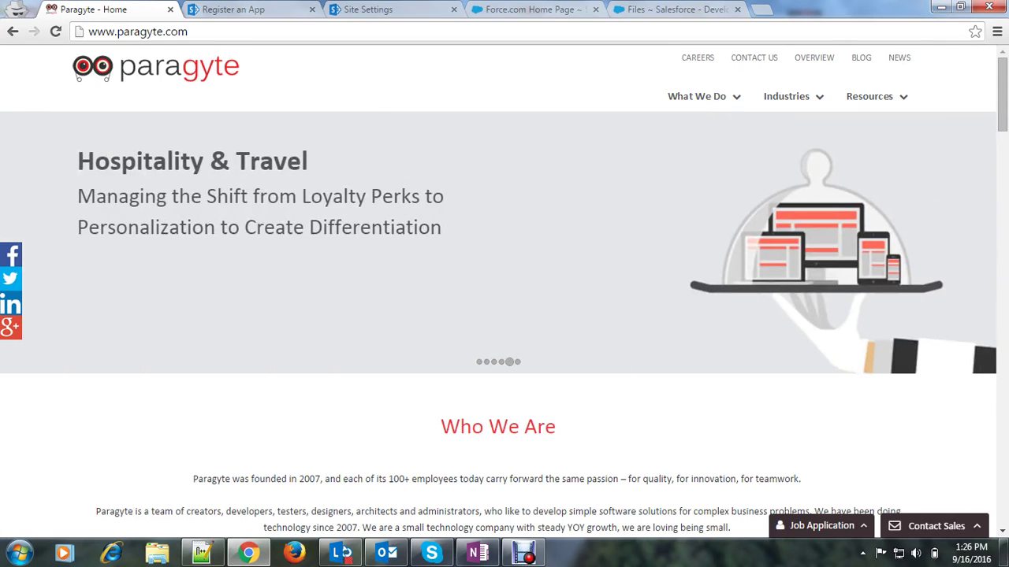